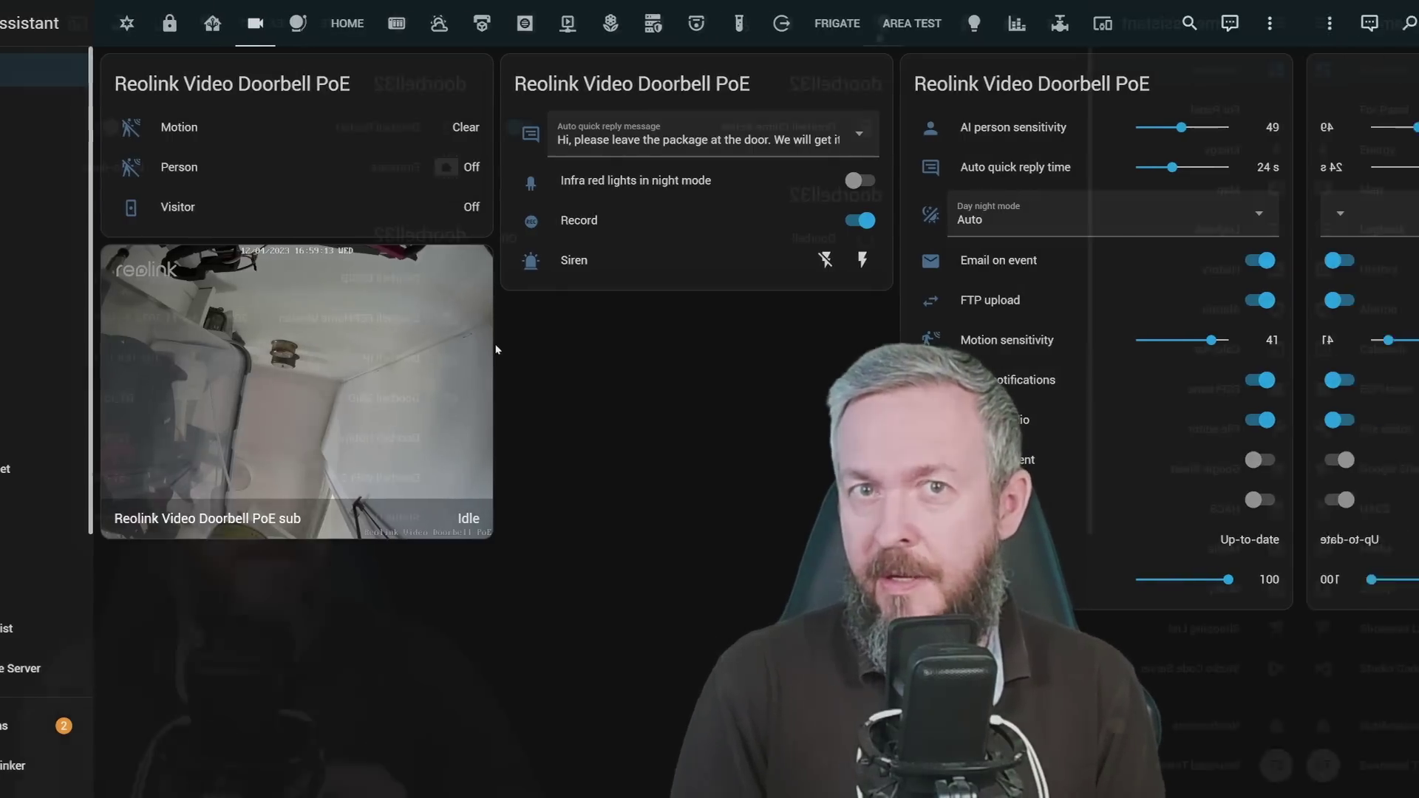
Switch the dashboard to the doorbell32 view
left_click(417, 23)
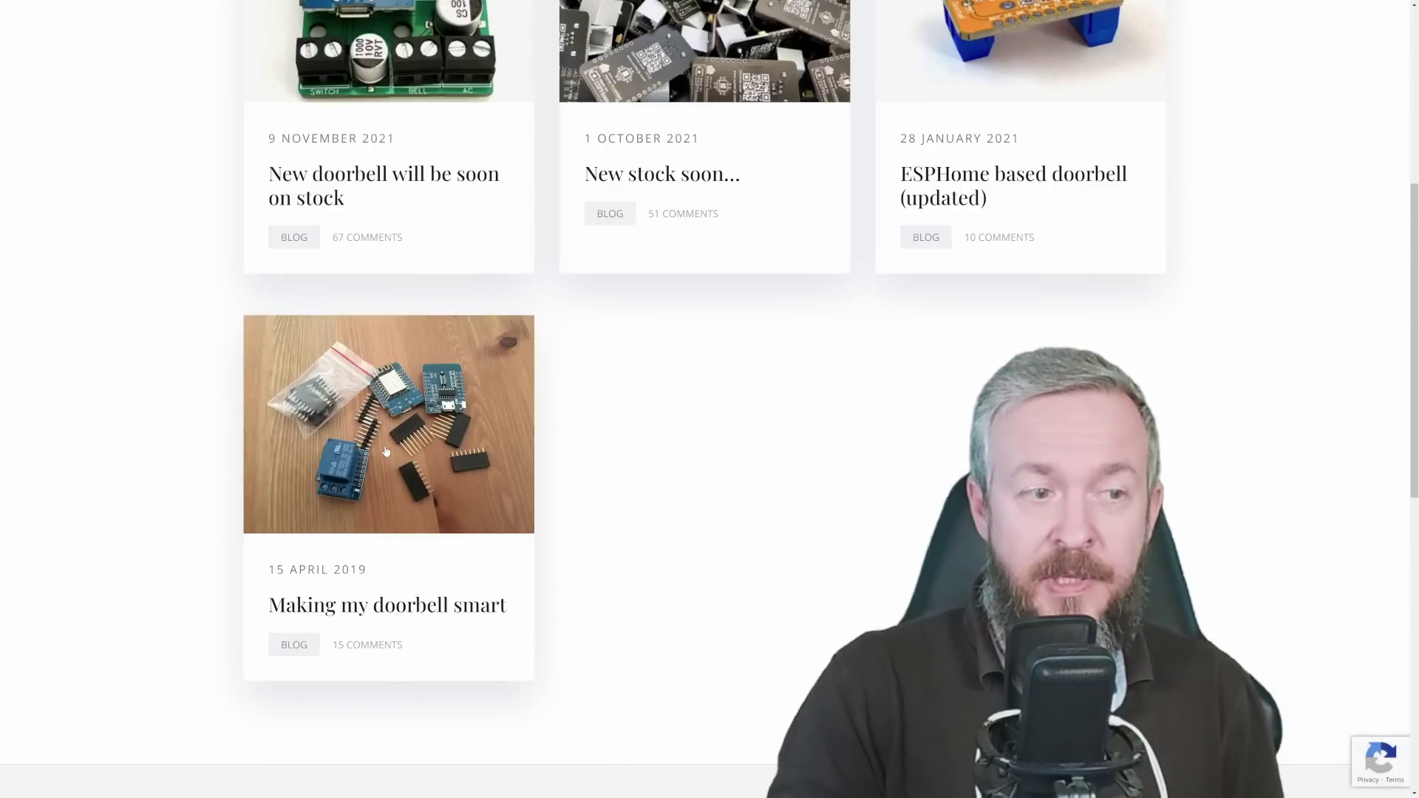
Open the 'Making my doorbell smart' blog article
left_click(386, 450)
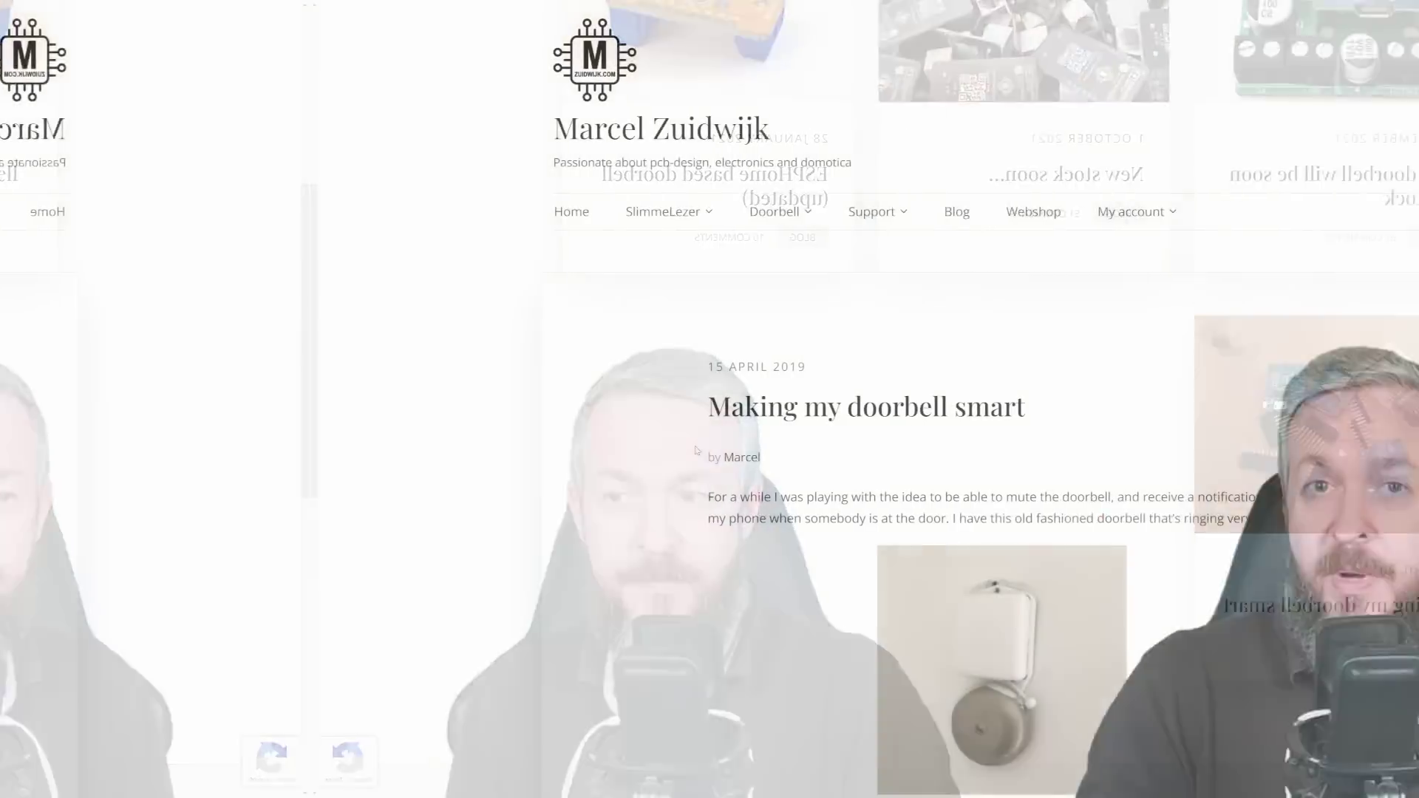
scroll(655, 716, "down", 3)
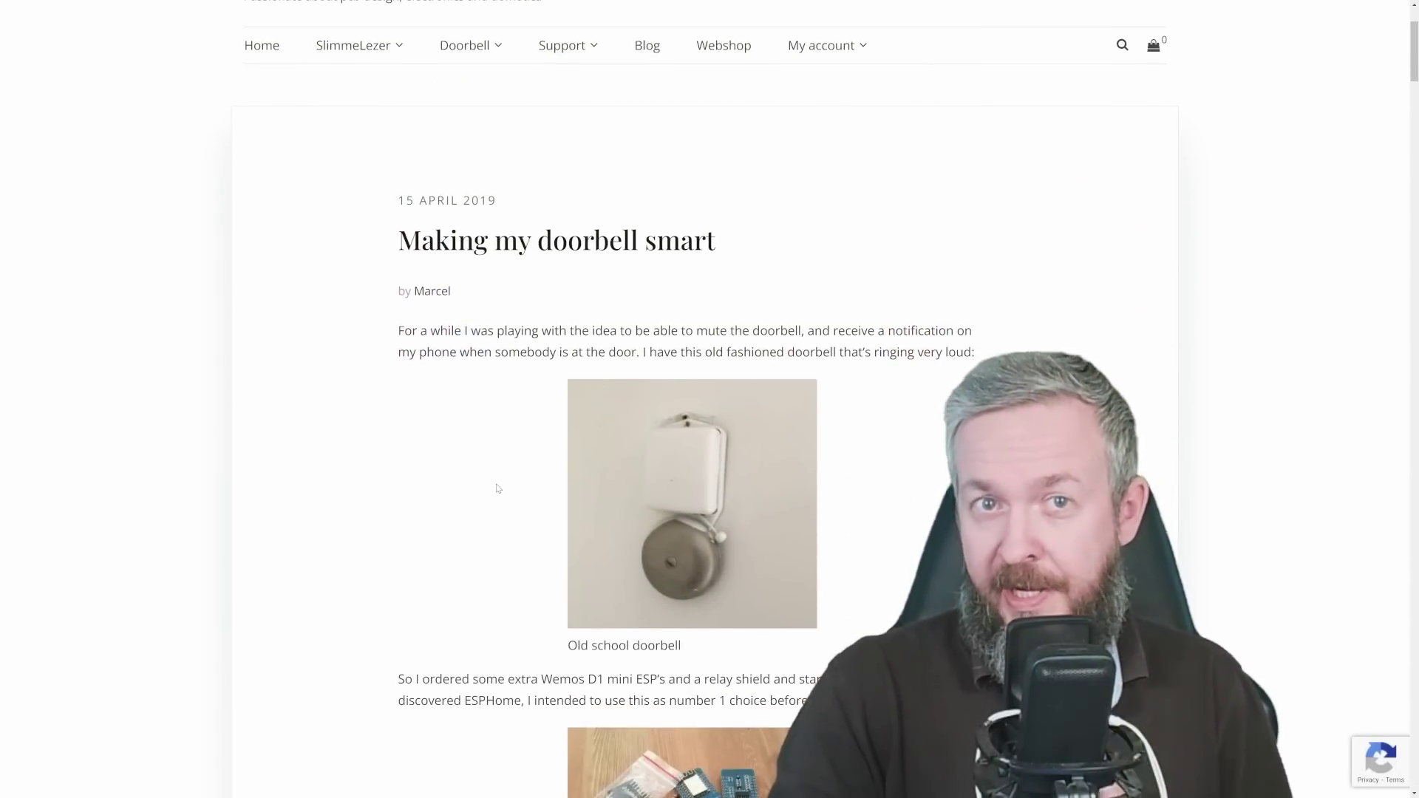
scroll(496, 489, "down", 3)
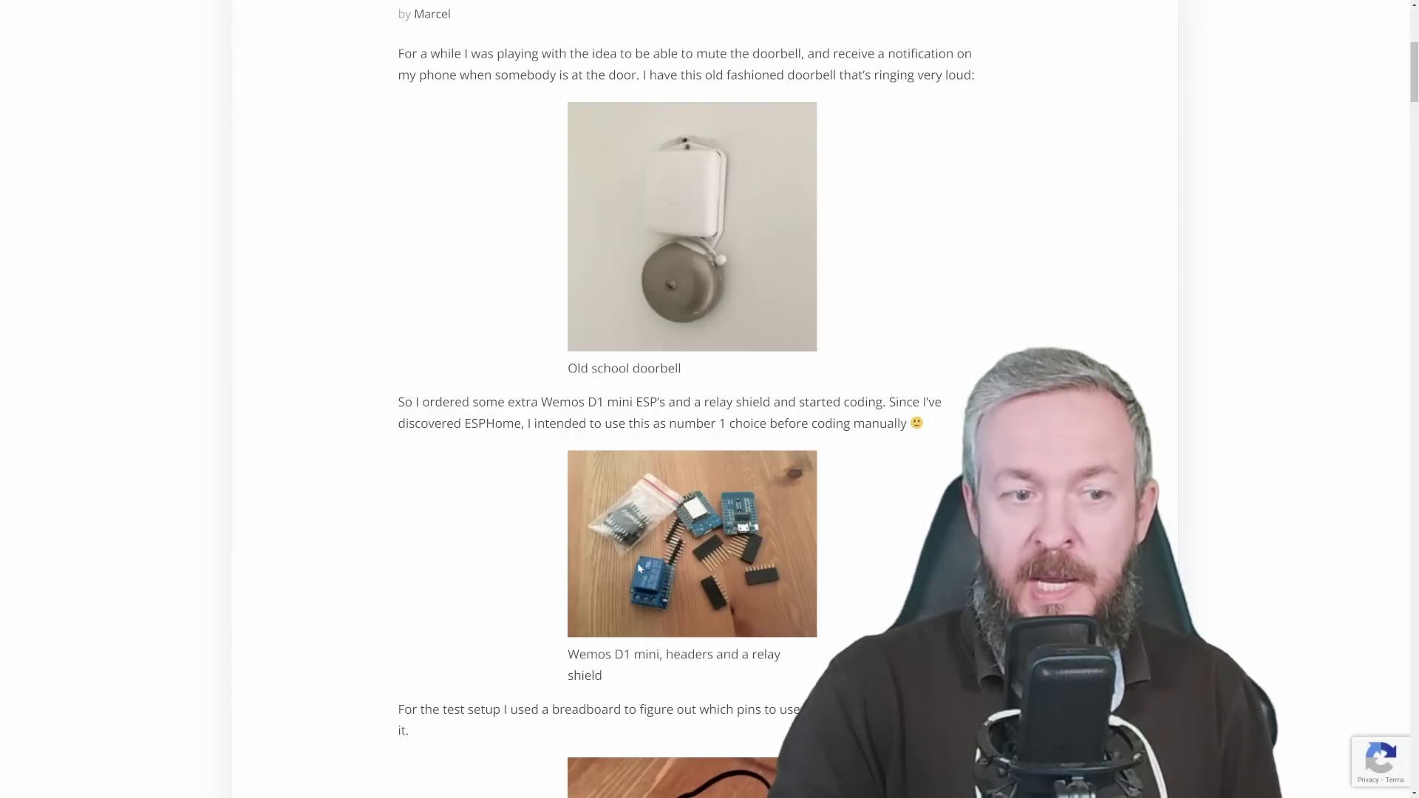
scroll(590, 617, "down", 1)
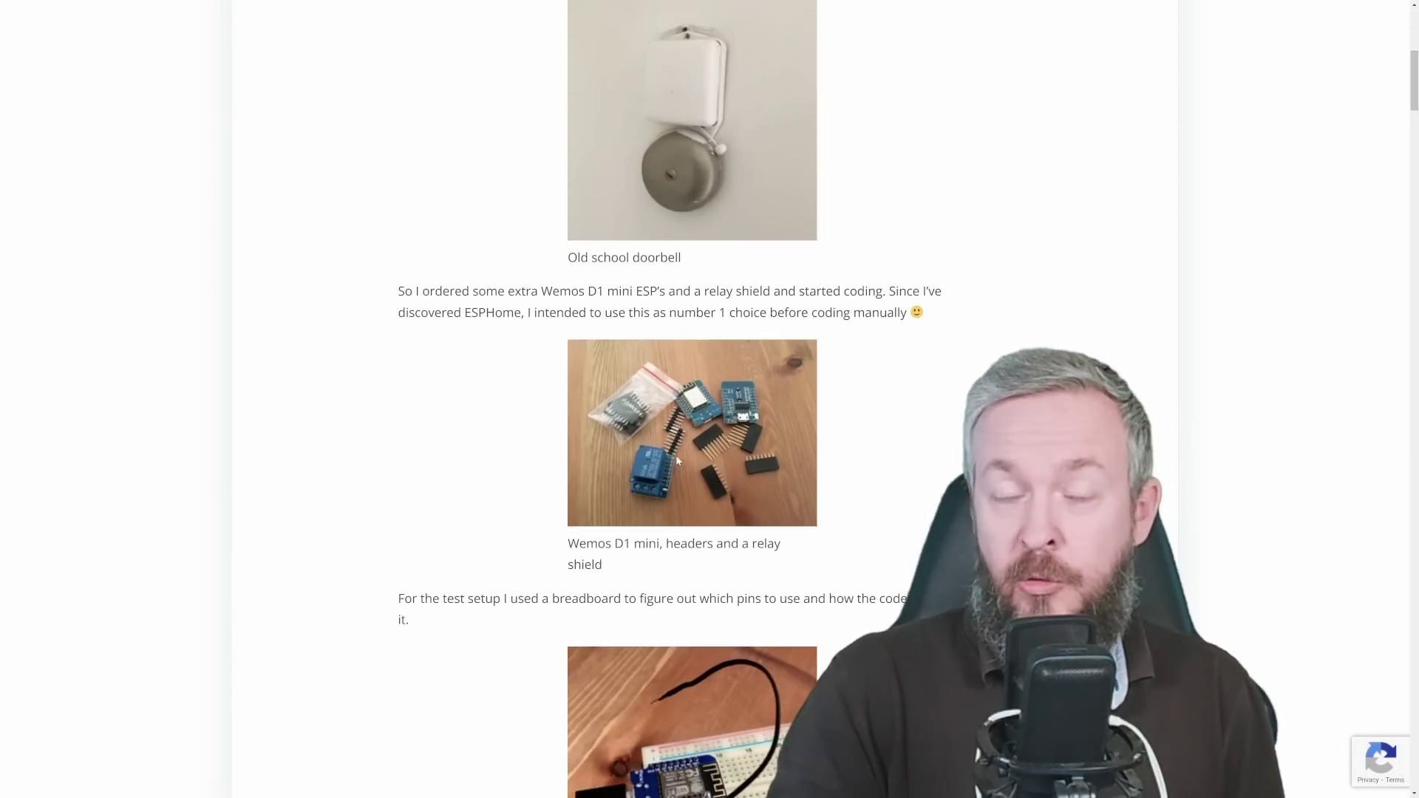
scroll(677, 456, "down", 2)
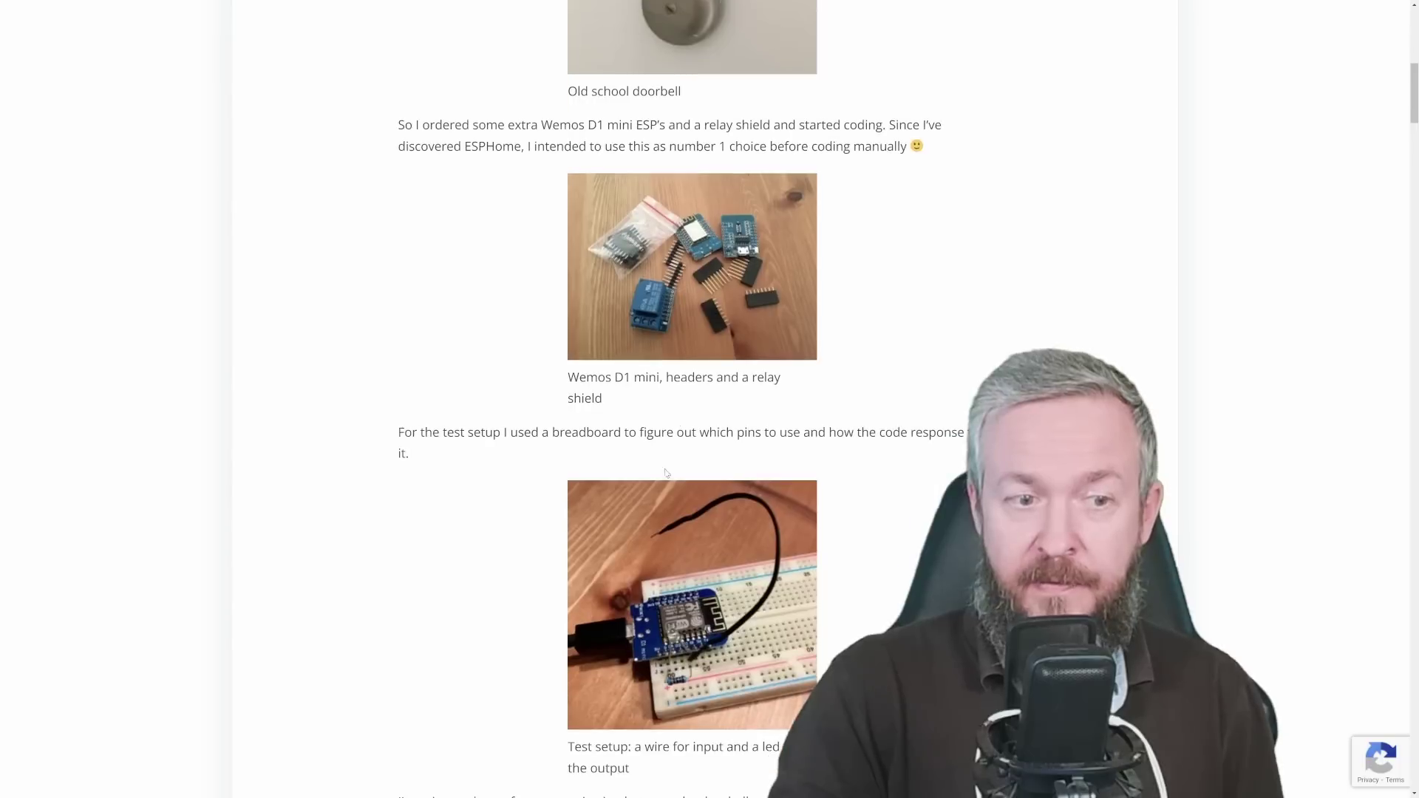
scroll(629, 479, "down", 1)
scroll(629, 480, "down", 1)
scroll(629, 480, "down", 2)
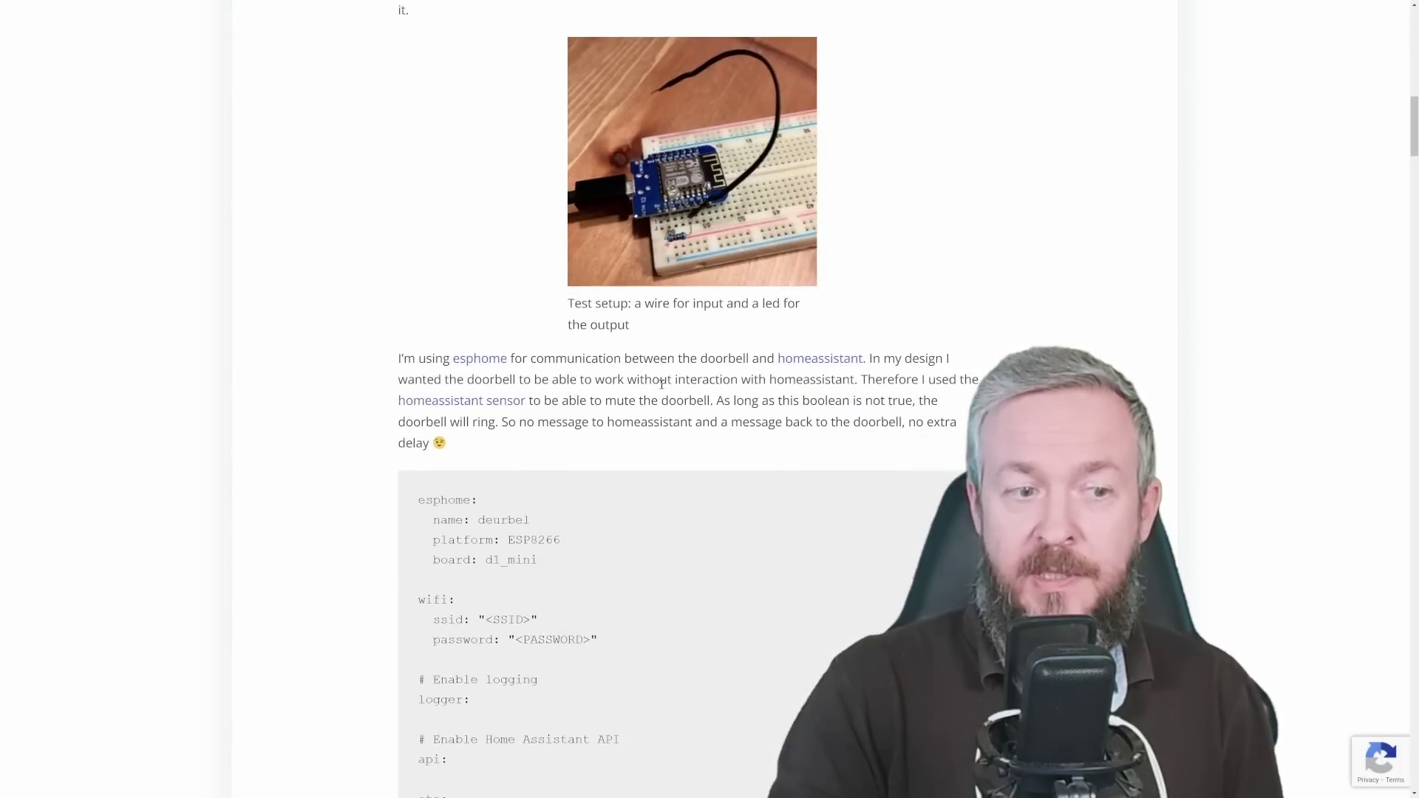
scroll(628, 479, "down", 2)
scroll(573, 430, "down", 3)
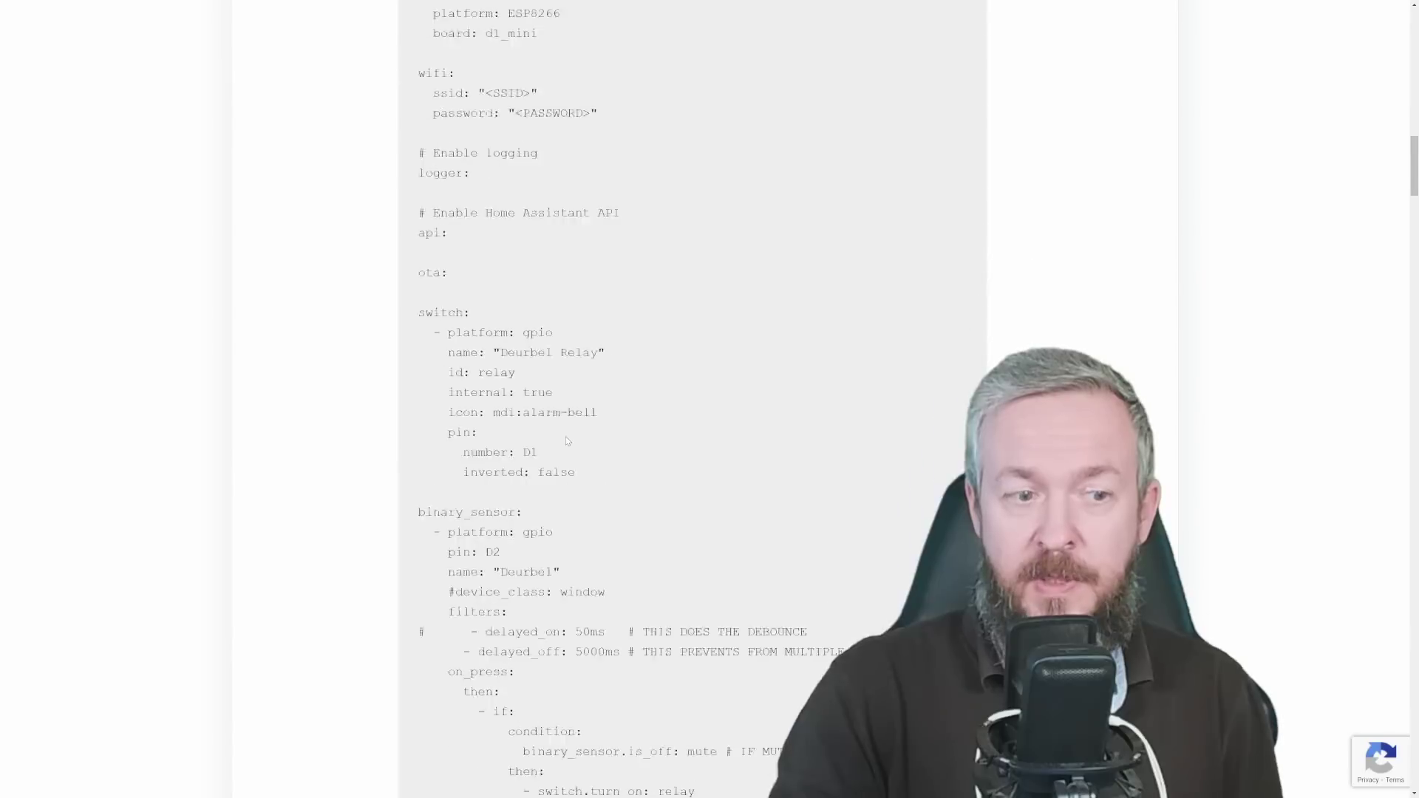
scroll(573, 430, "down", 5)
scroll(572, 428, "down", 2)
scroll(554, 442, "down", 2)
scroll(544, 447, "down", 1)
scroll(521, 449, "down", 3)
scroll(502, 454, "down", 3)
scroll(502, 454, "down", 2)
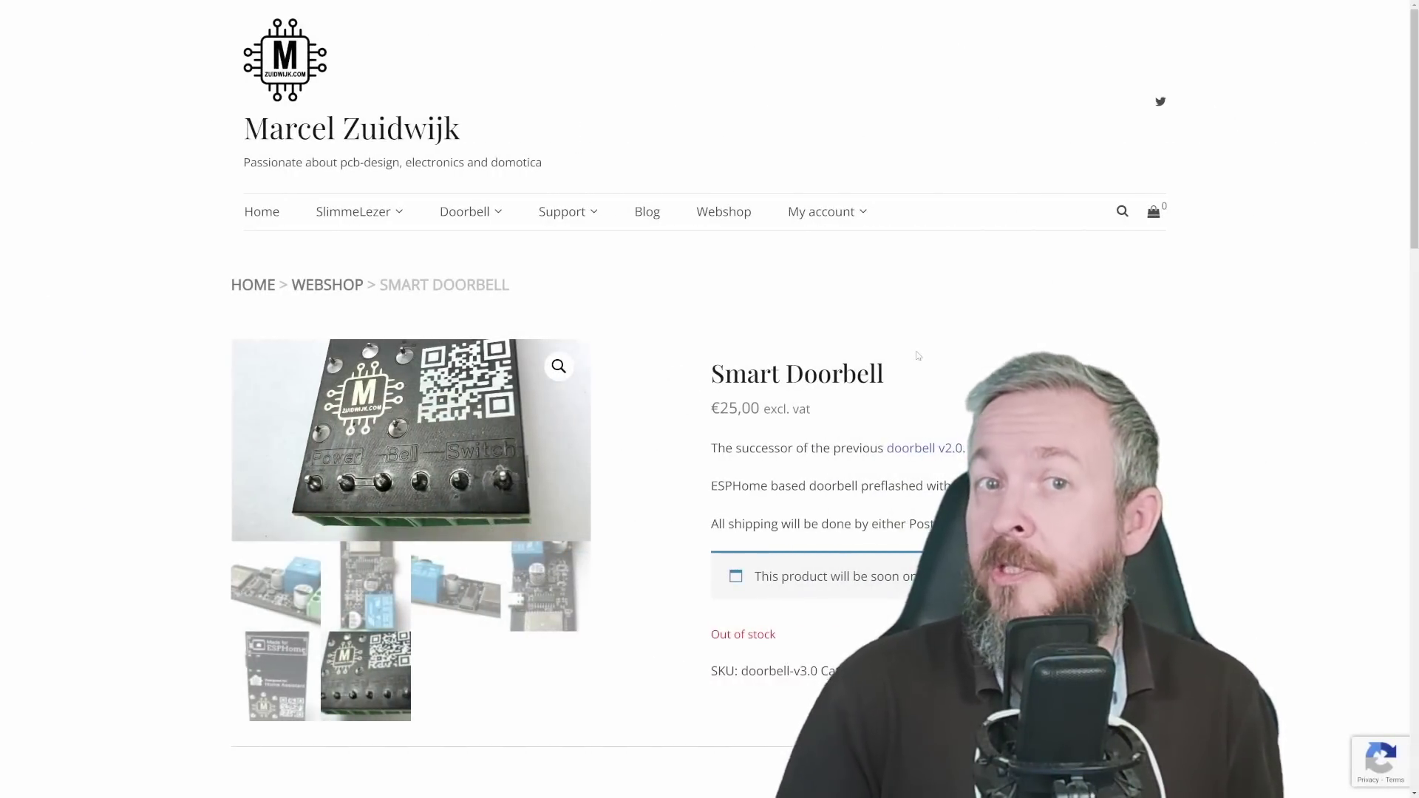
scroll(916, 355, "down", 3)
scroll(909, 361, "down", 3)
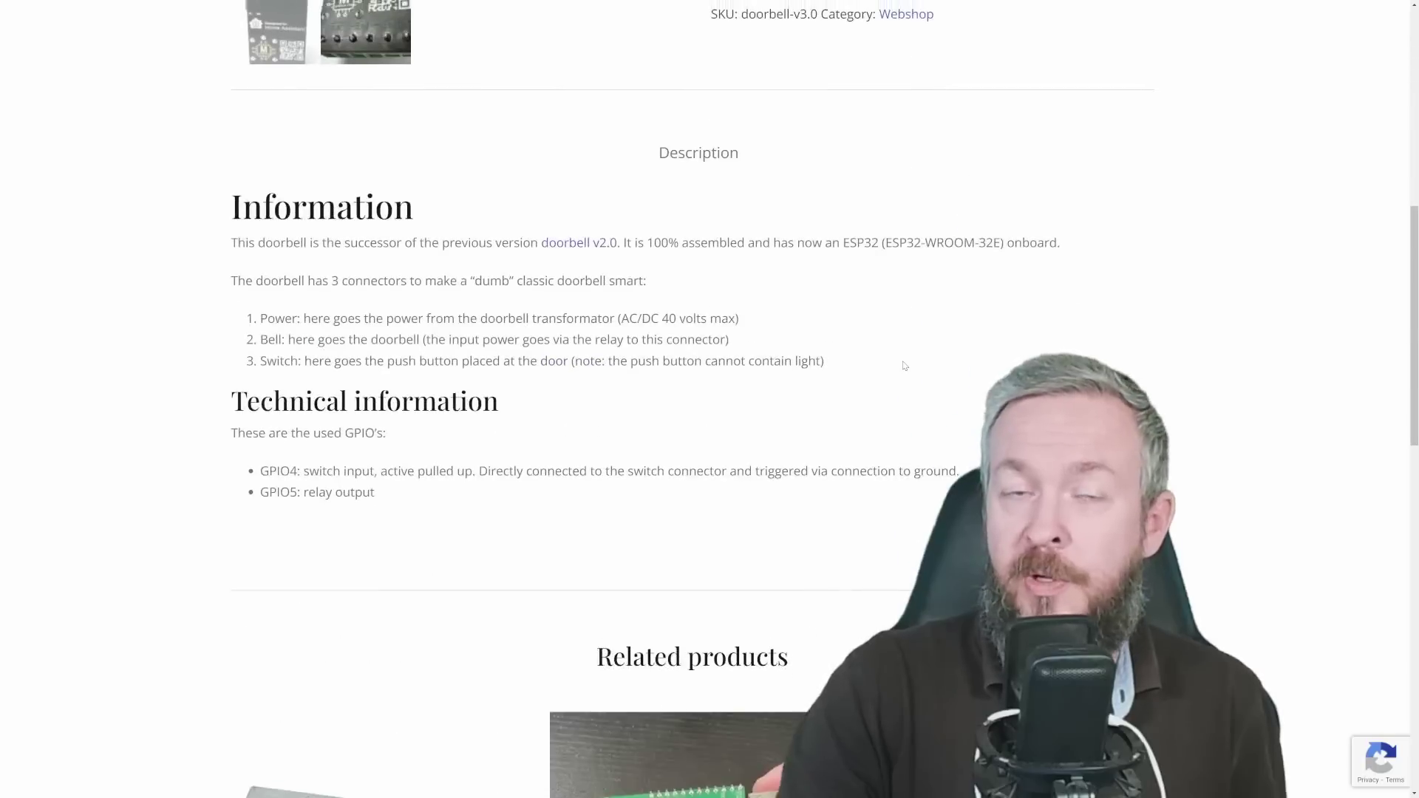
scroll(904, 366, "up", 6)
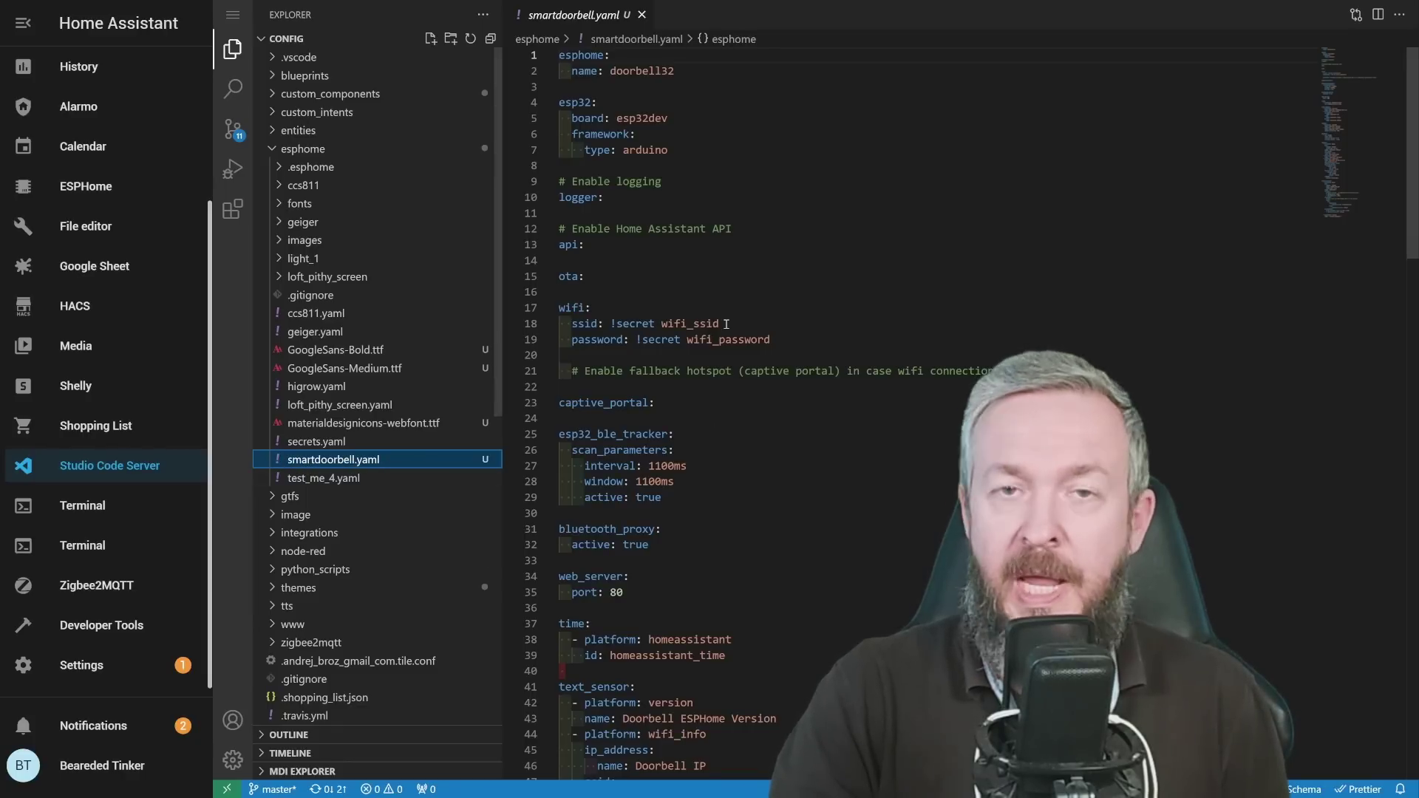
scroll(688, 245, "down", 3)
scroll(665, 310, "up", 3)
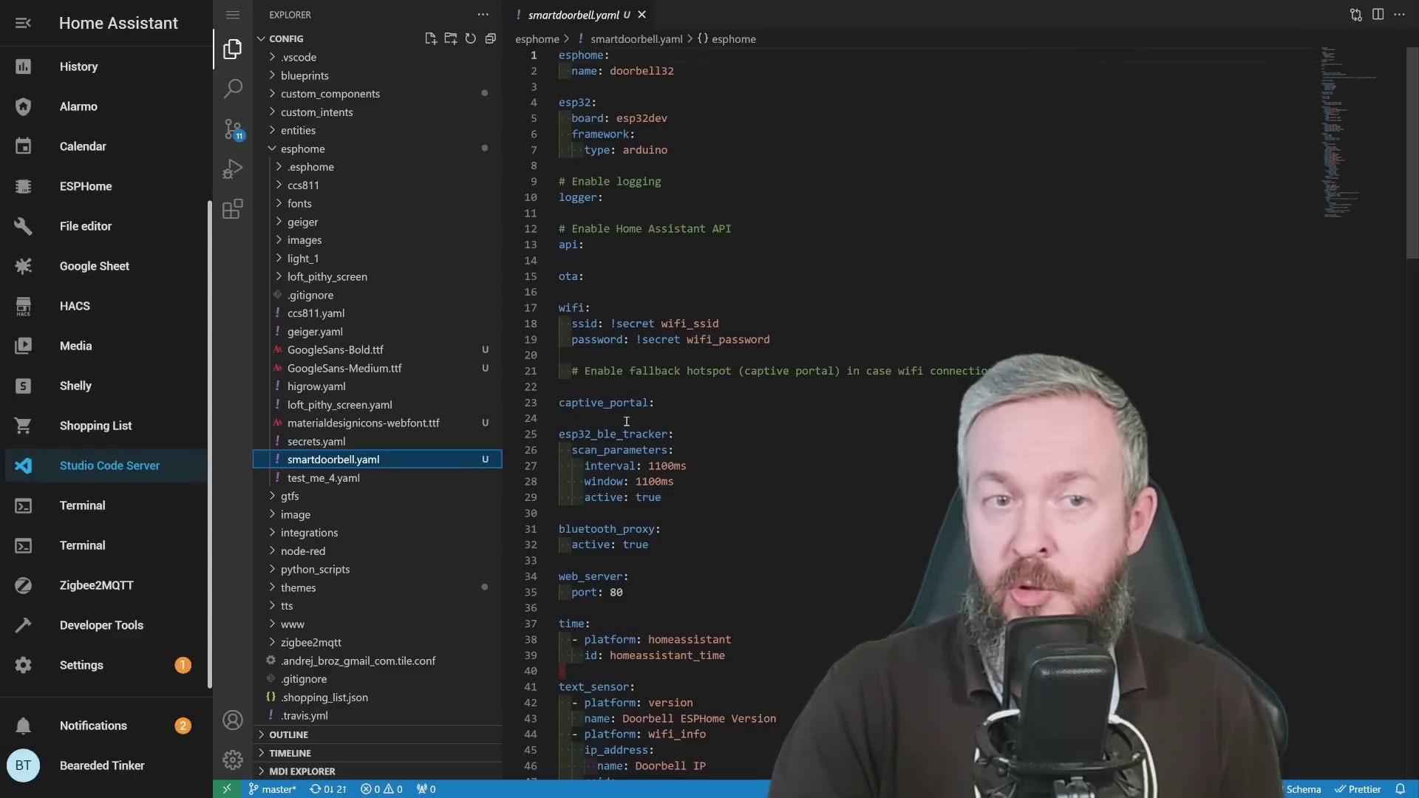
scroll(603, 420, "down", 3)
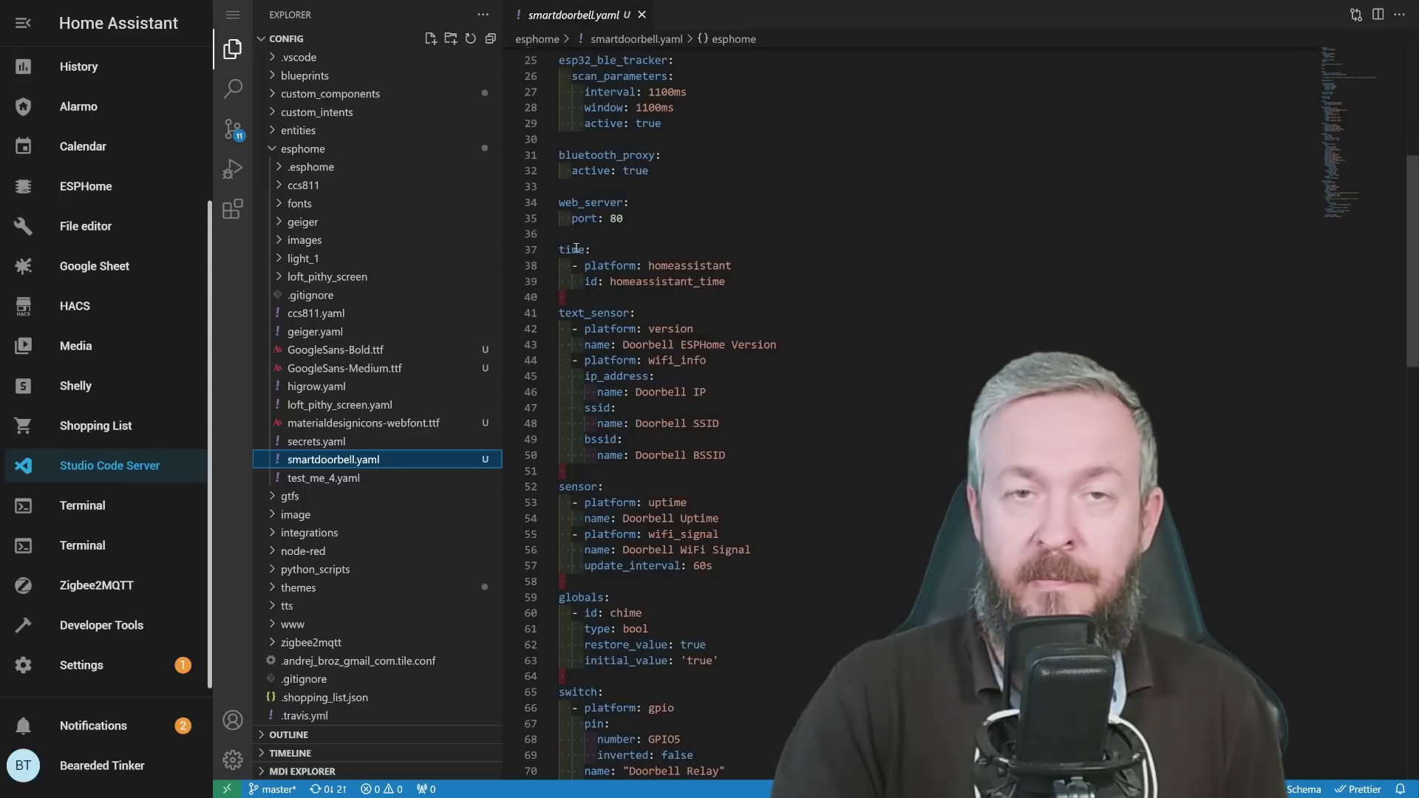
scroll(589, 317, "down", 2)
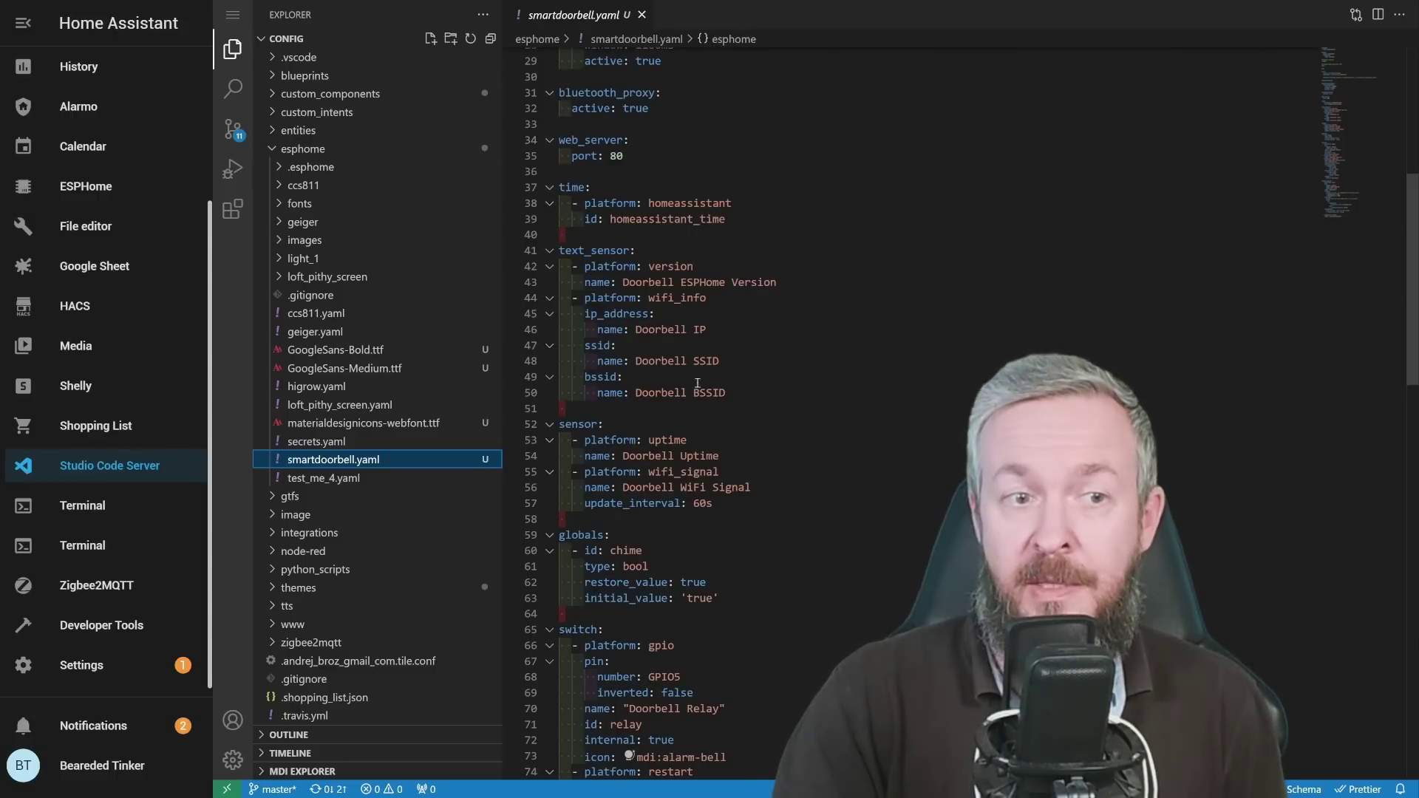
scroll(630, 324, "down", 3)
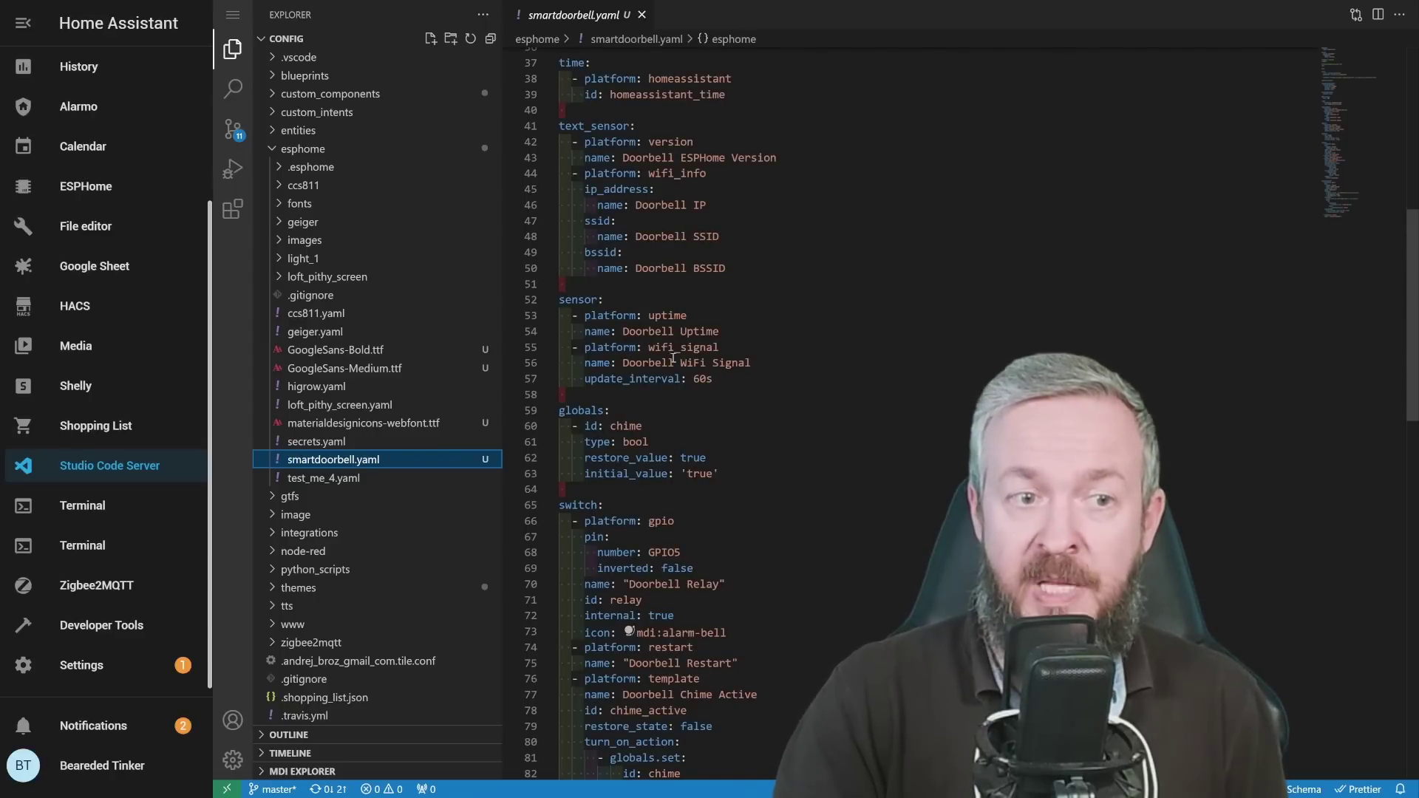
scroll(667, 379, "down", 3)
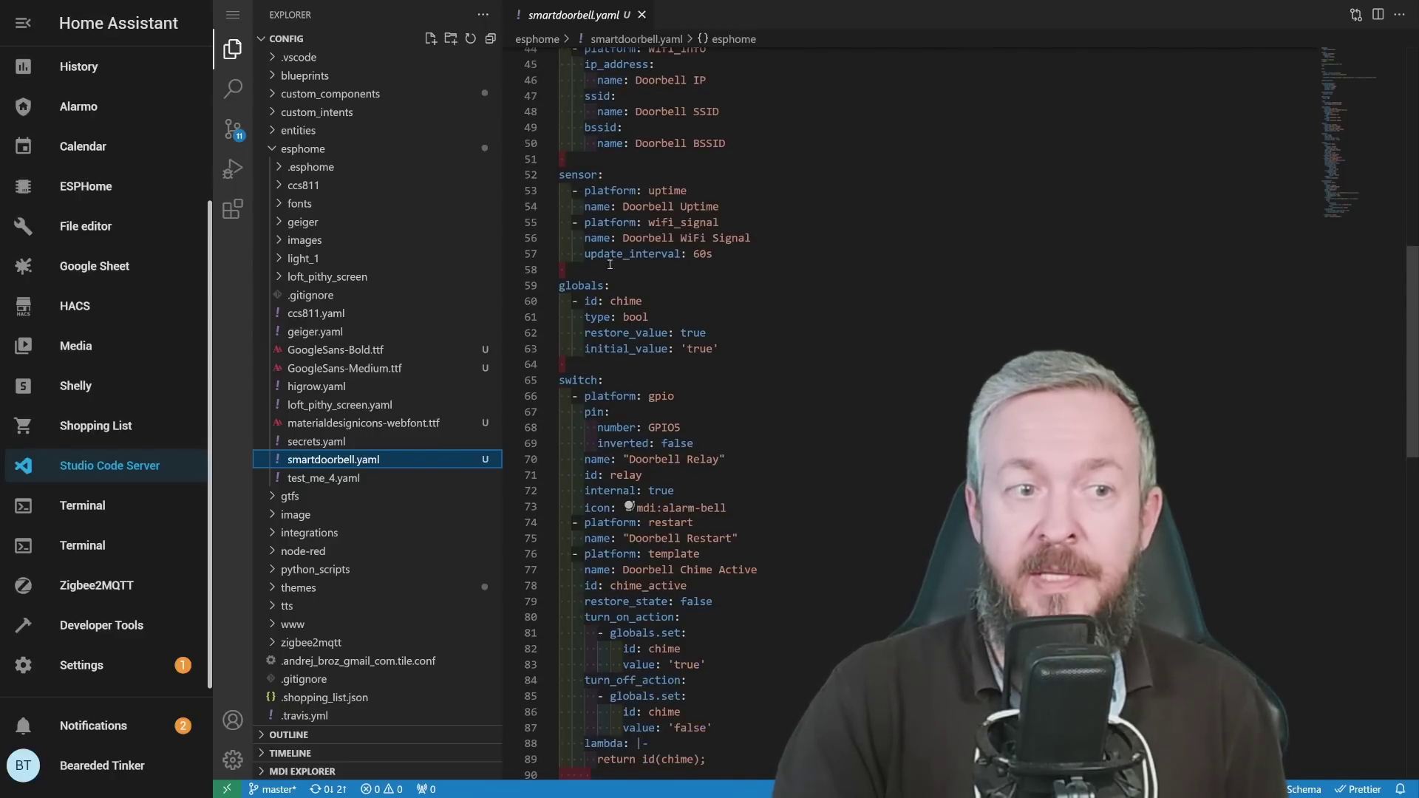
mouse_move(549, 382)
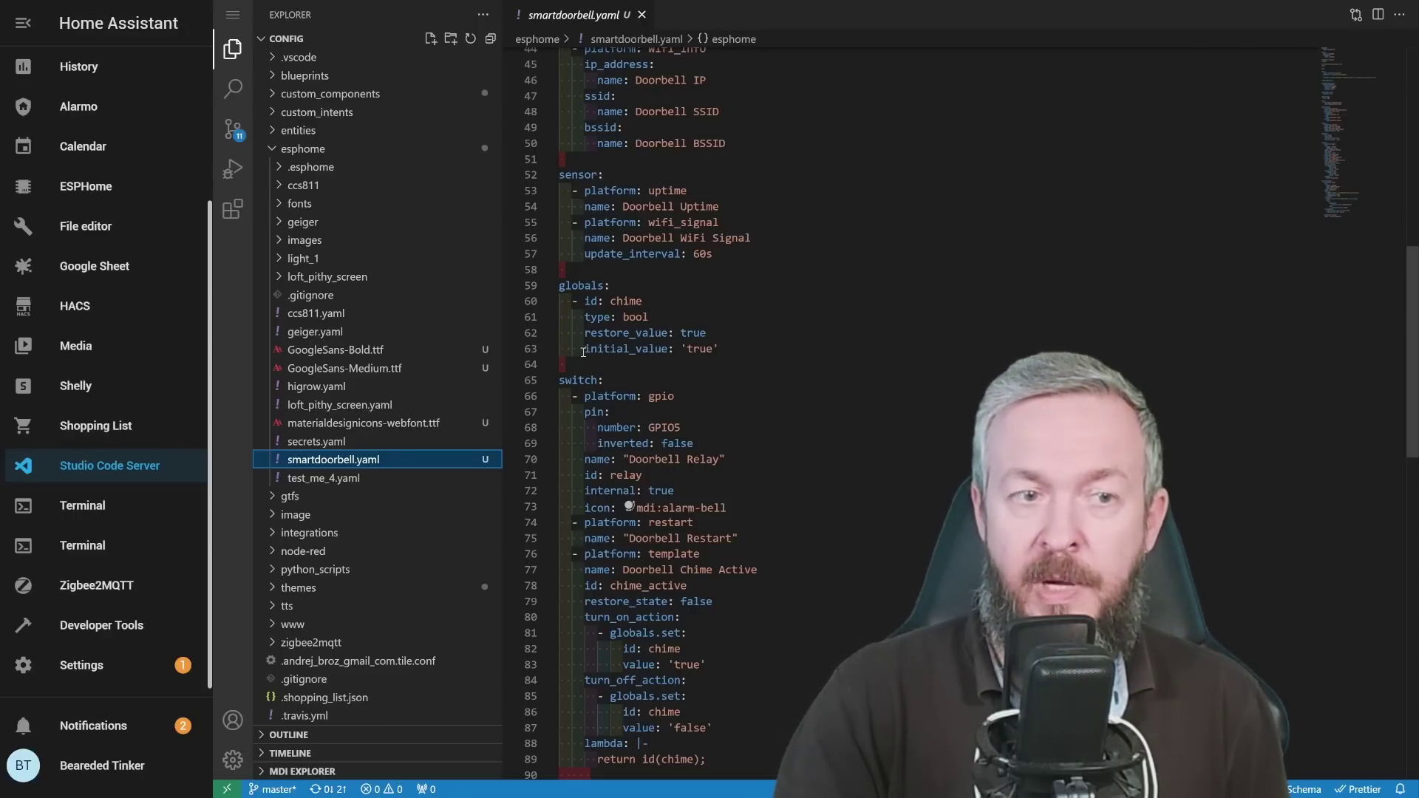
scroll(674, 363, "down", 4)
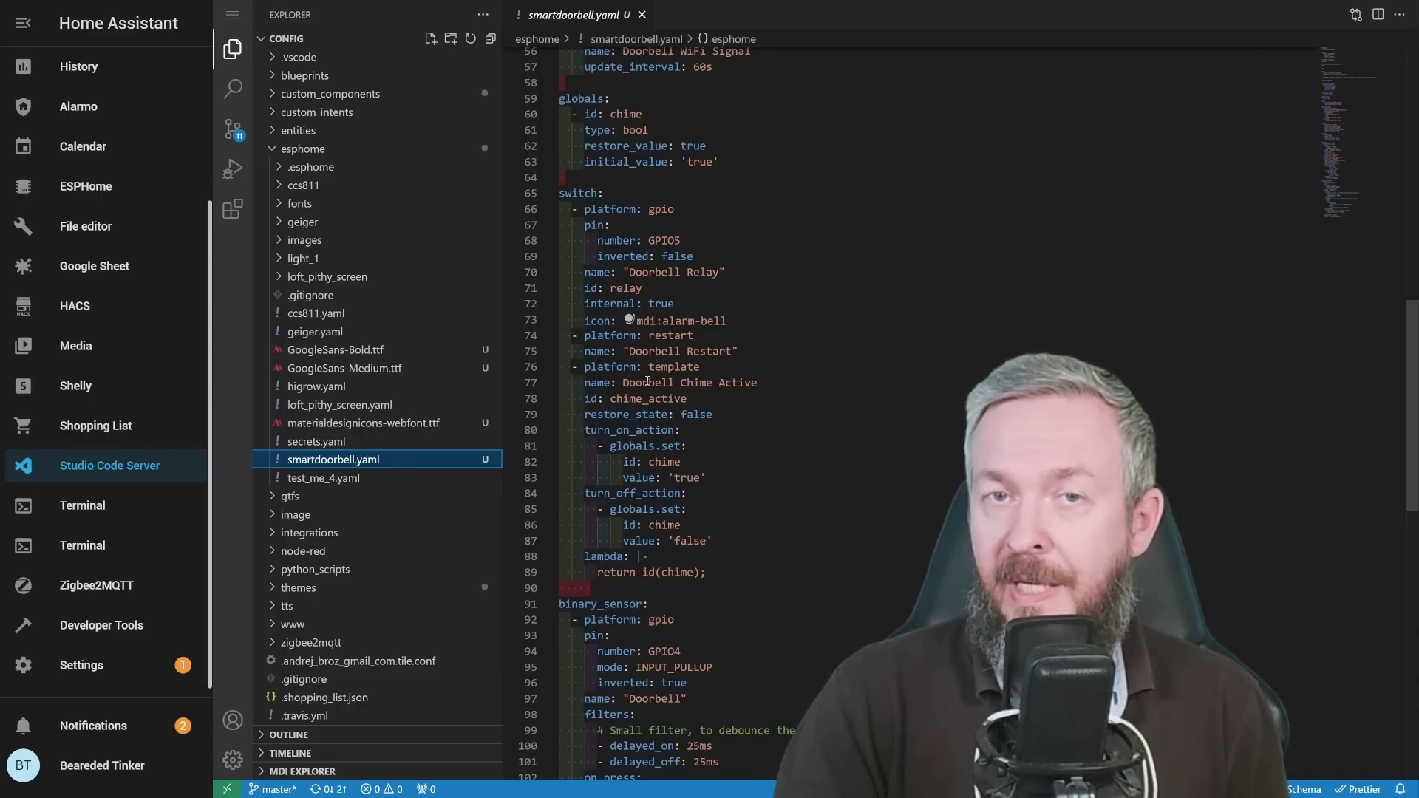
scroll(648, 382, "down", 5)
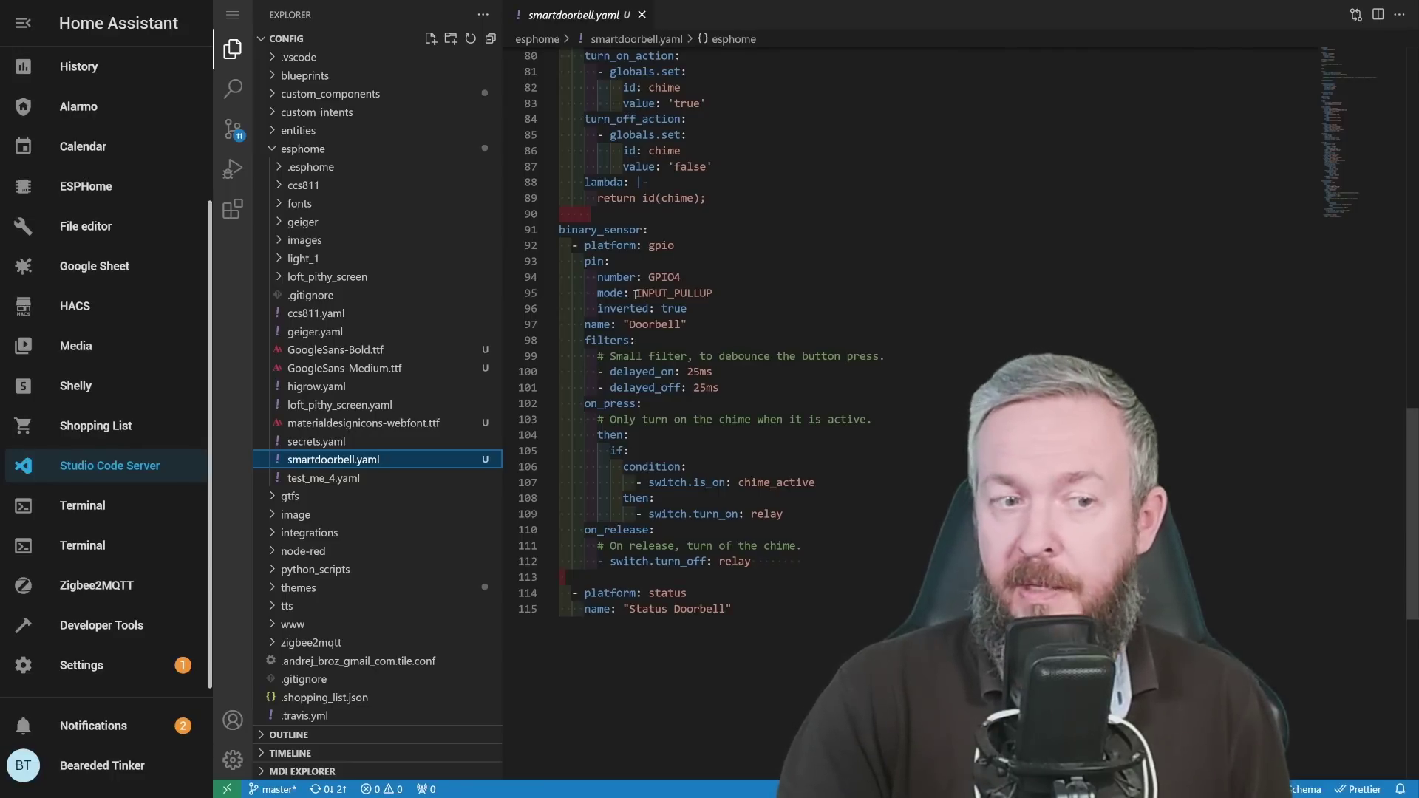
scroll(577, 499, "down", 2)
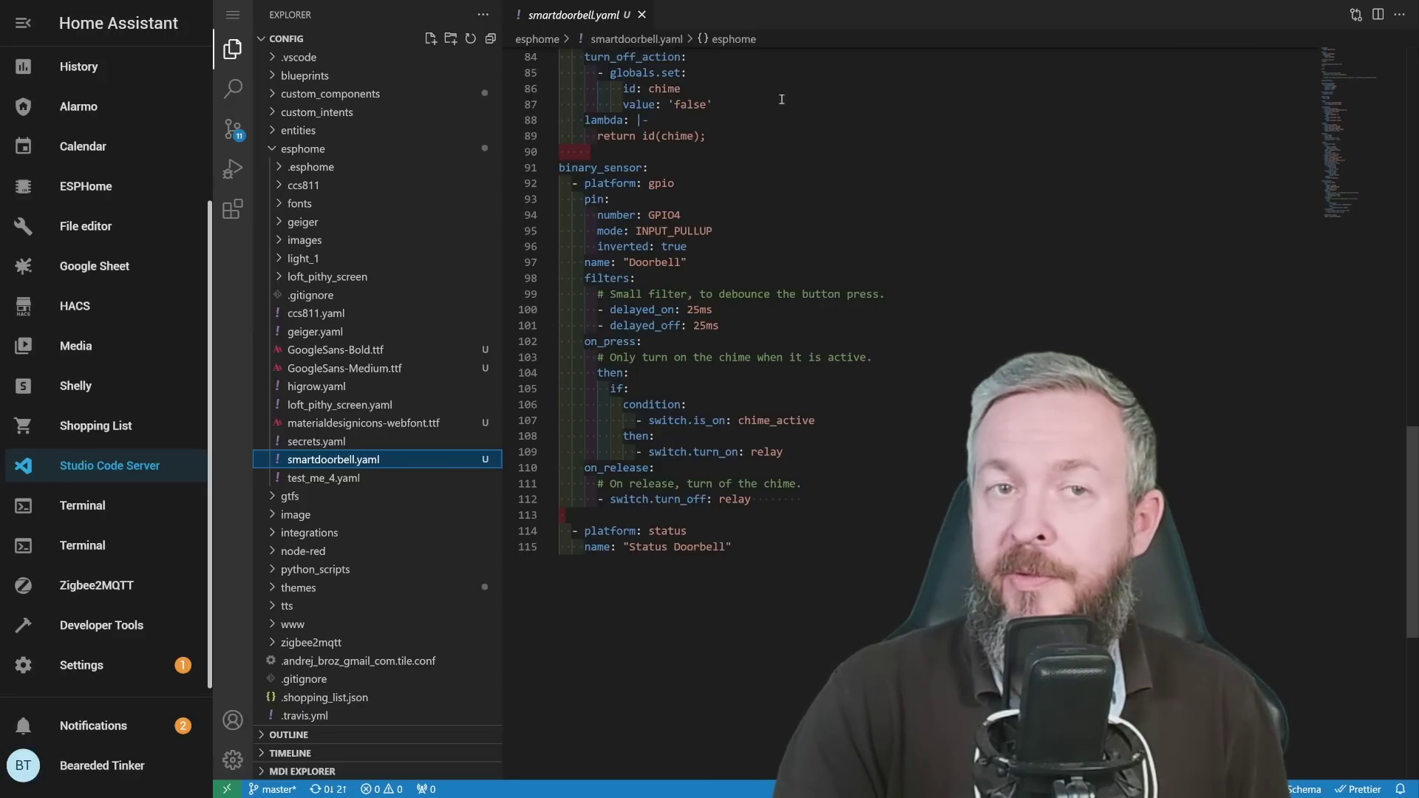
Install the doorbell32 configuration from the ESPHome dashboard and dismiss the success message
left_click(108, 191)
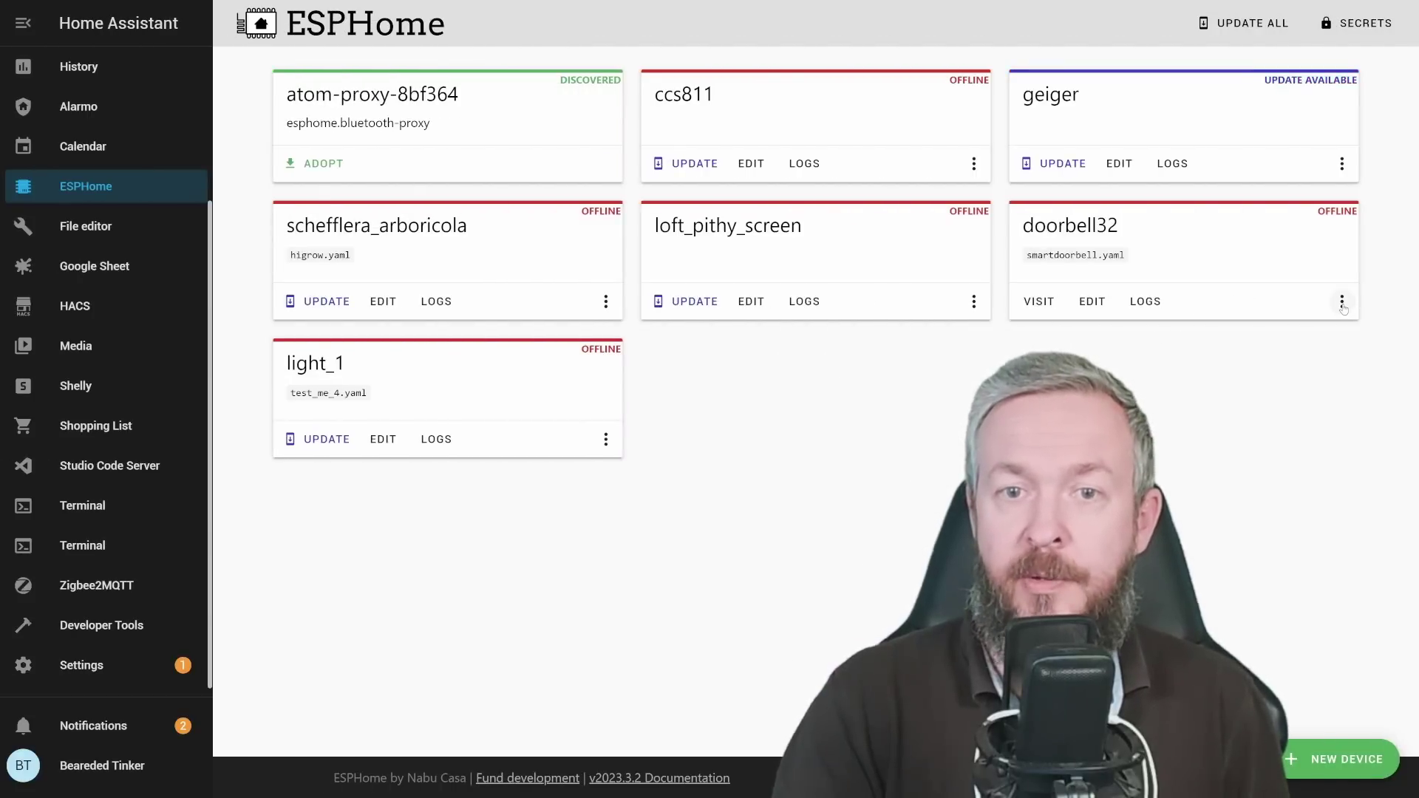
left_click(1343, 304)
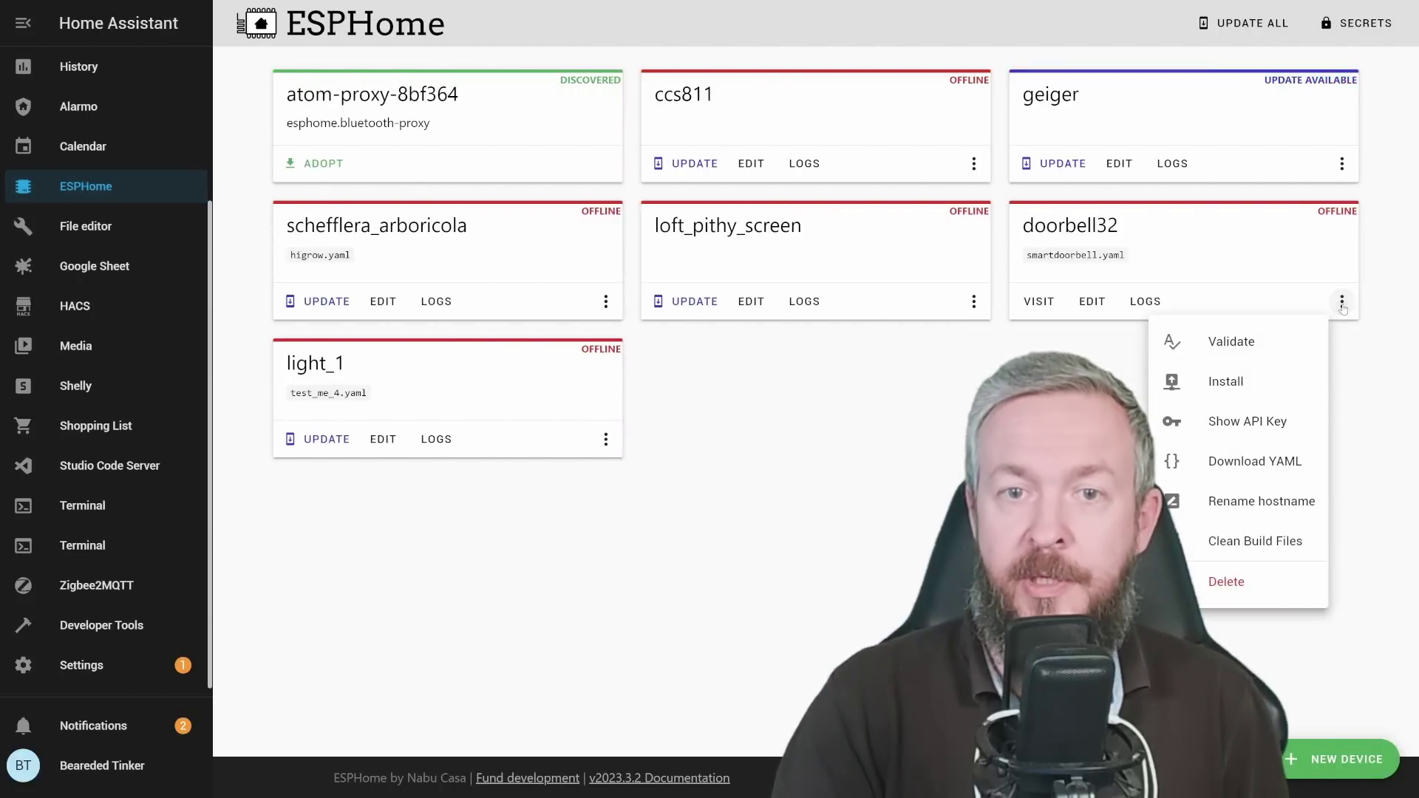
left_click(1275, 377)
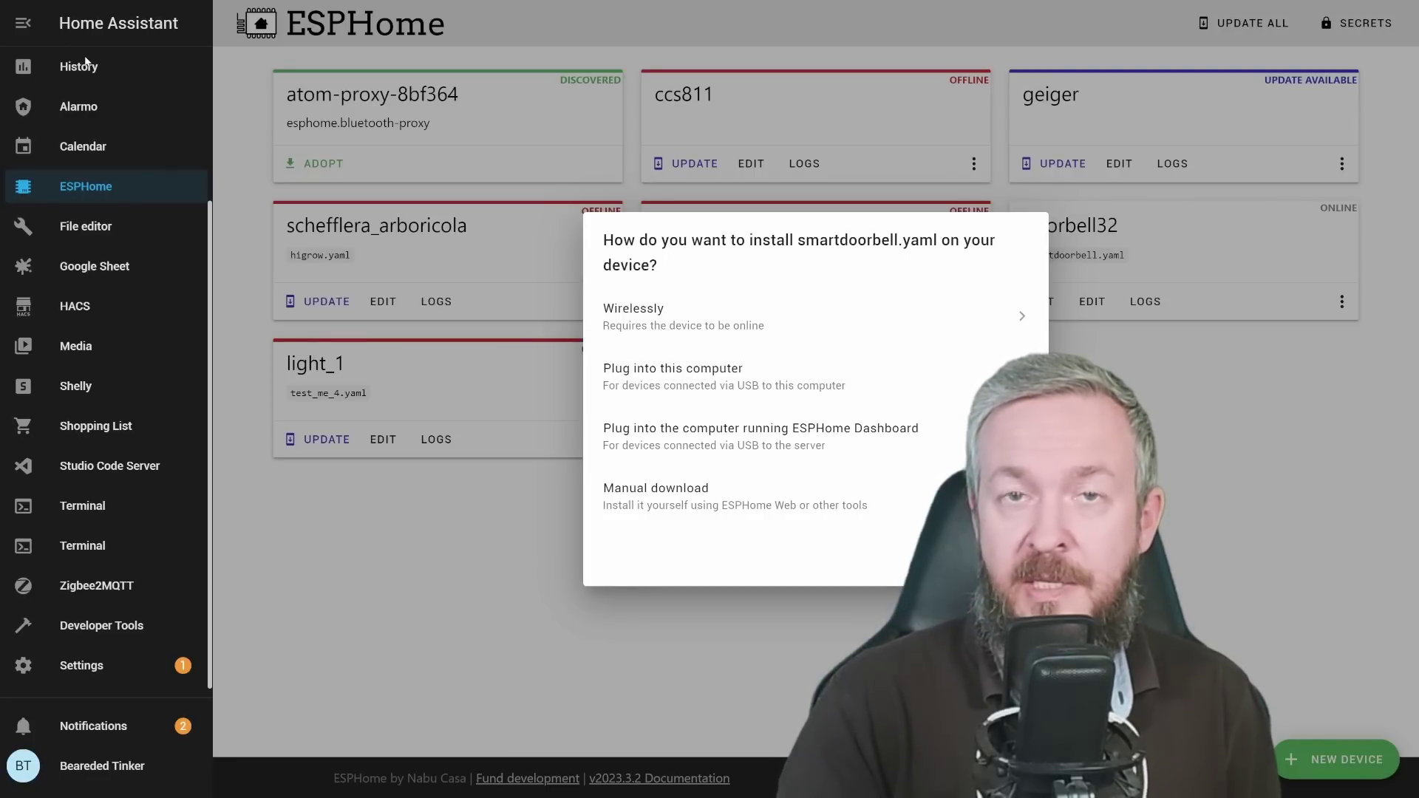
left_click(686, 371)
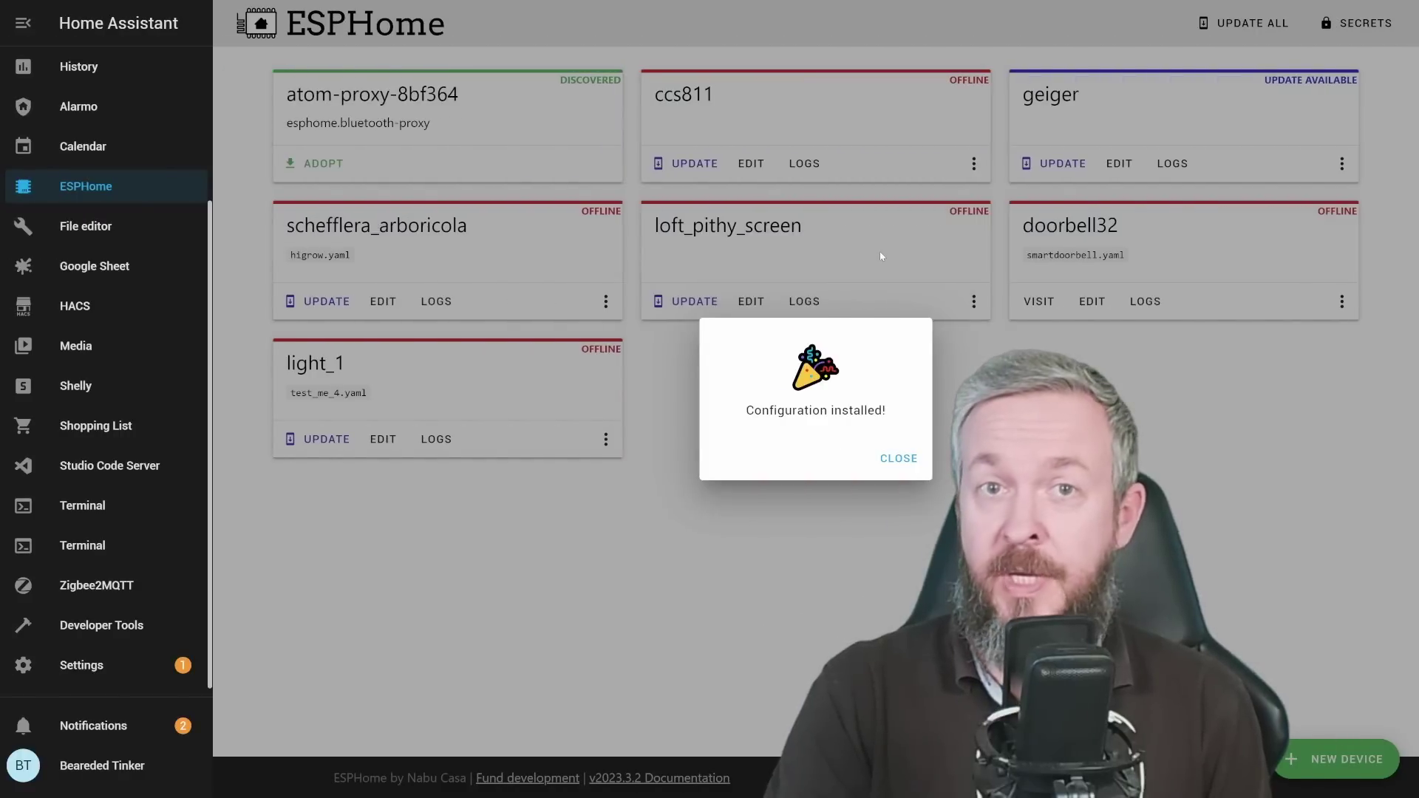
left_click(899, 459)
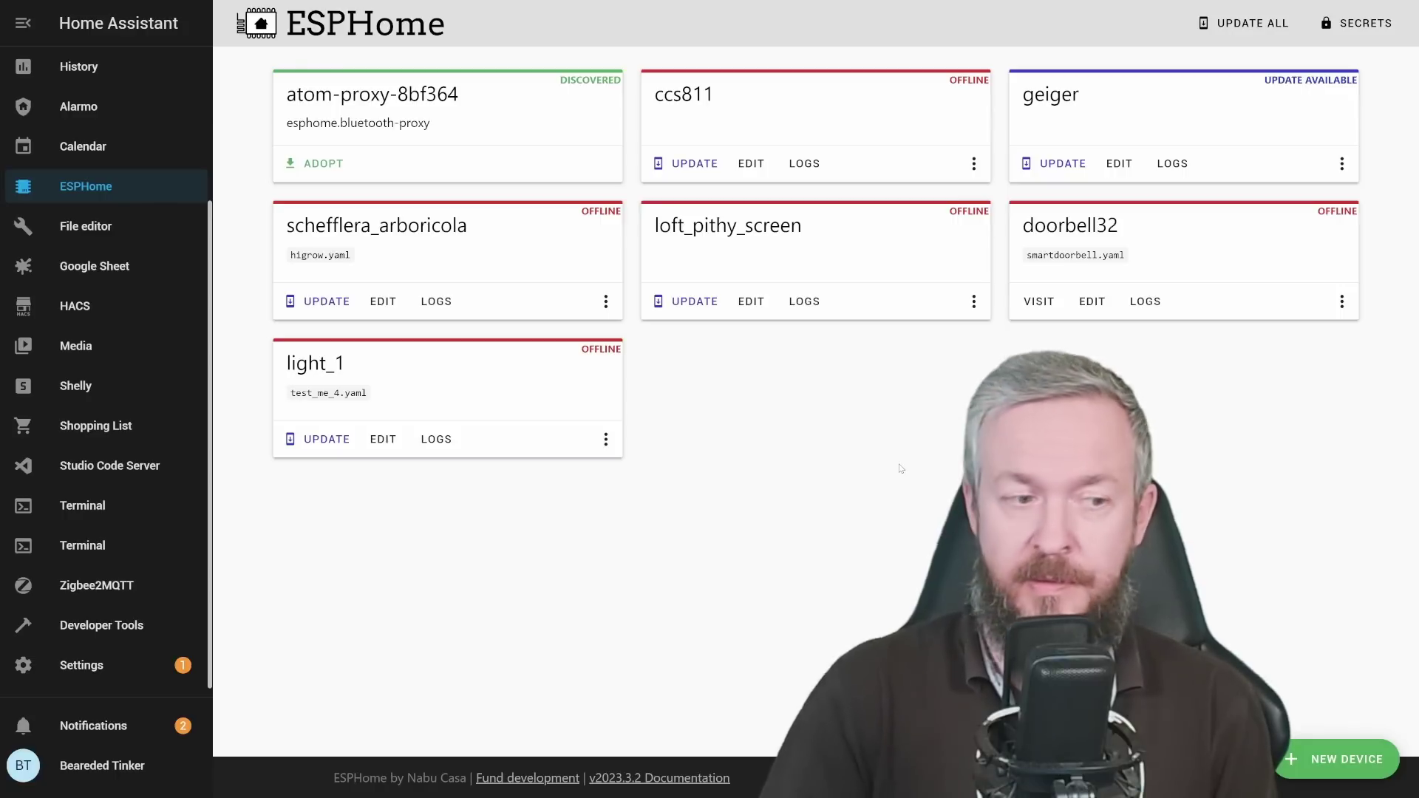
Follow the New devices discovered notification to the integrations page
left_click(122, 726)
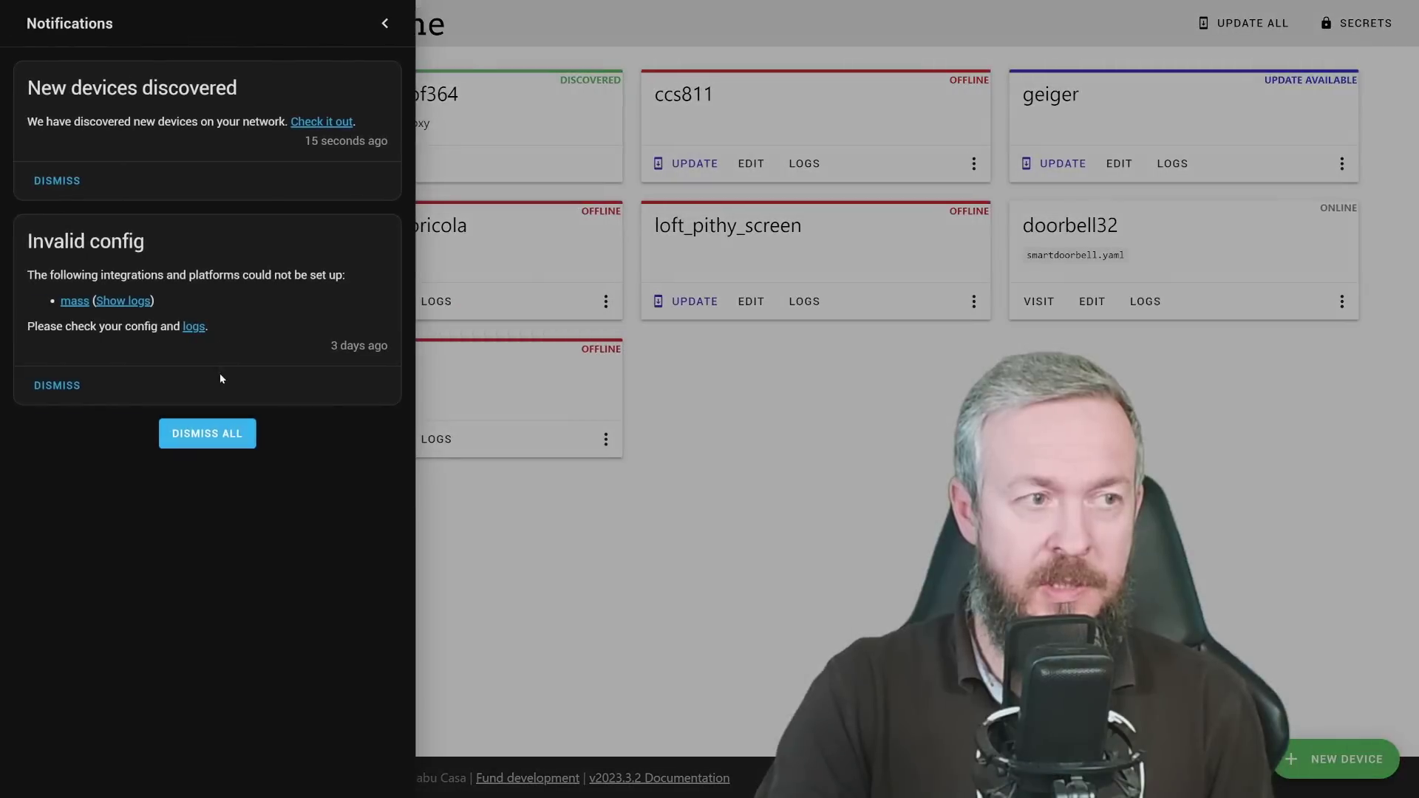
left_click(337, 122)
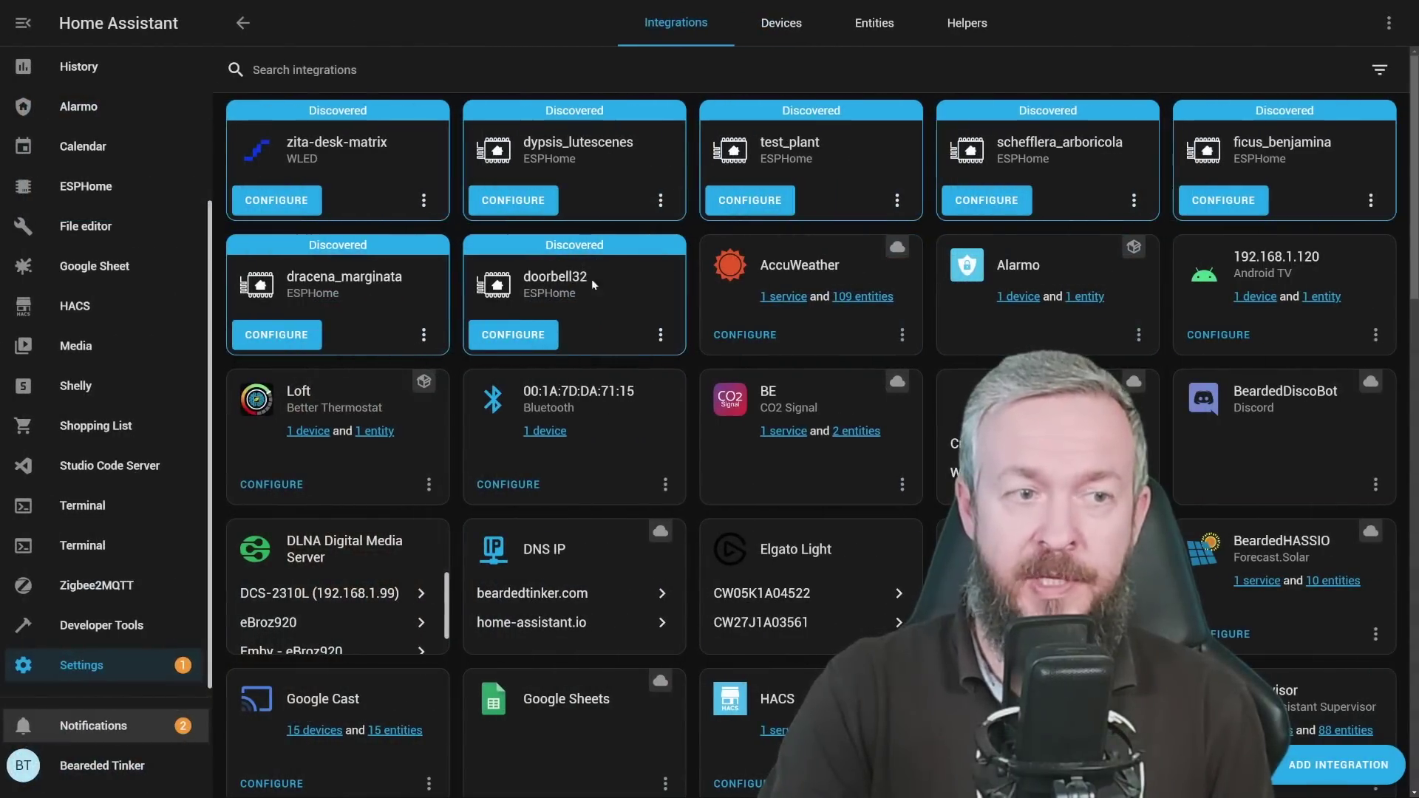
left_click(1322, 763)
left_click(593, 211)
type("e")
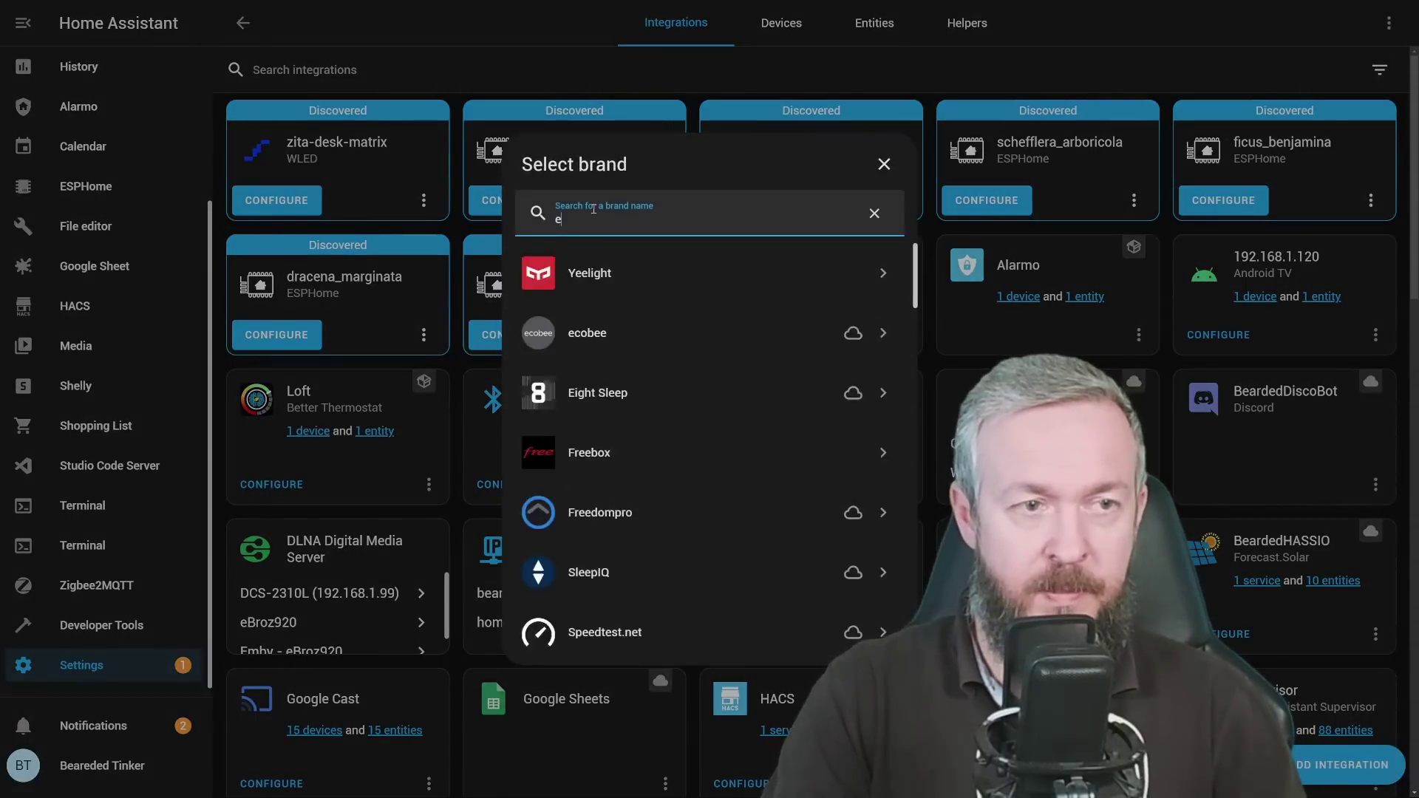
type("sp")
left_click(605, 272)
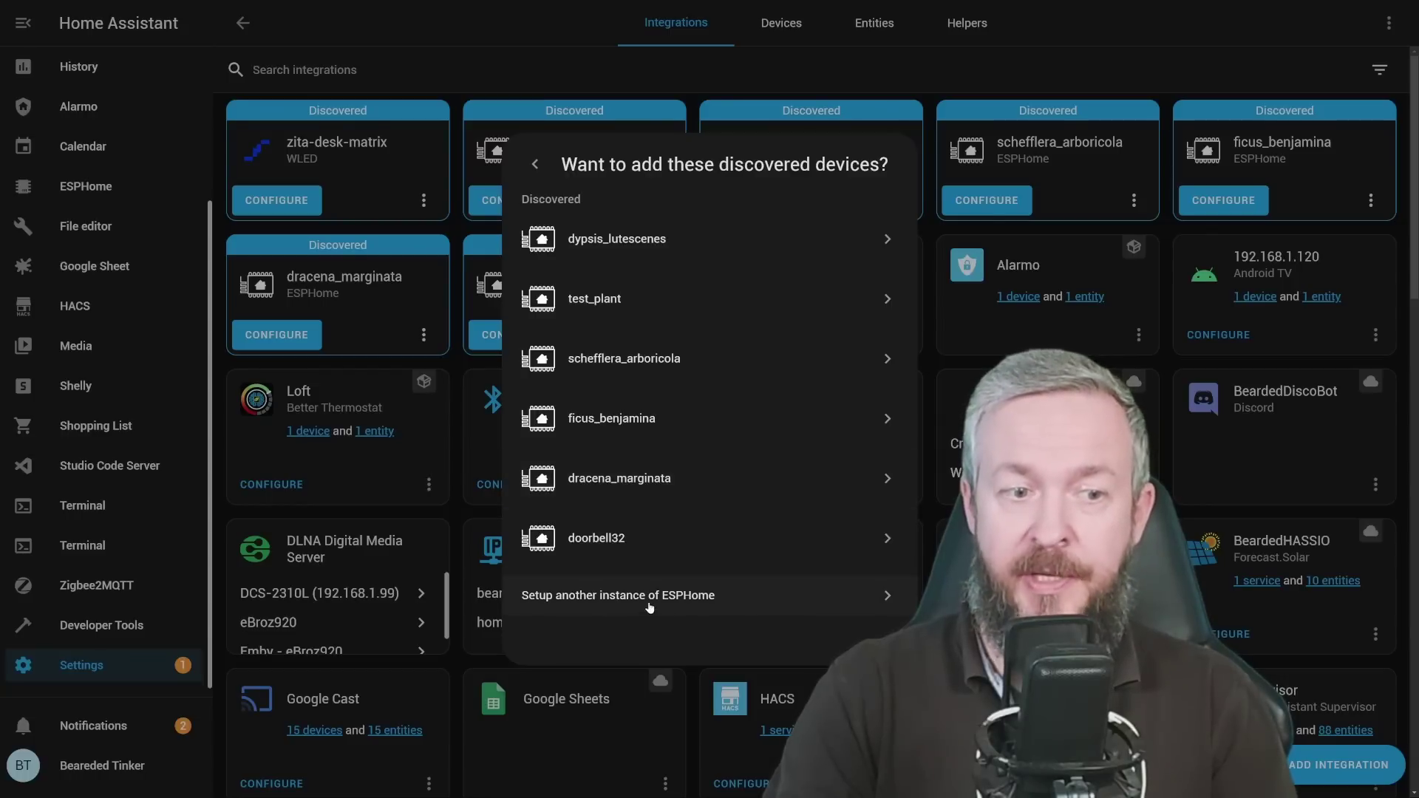
left_click(678, 598)
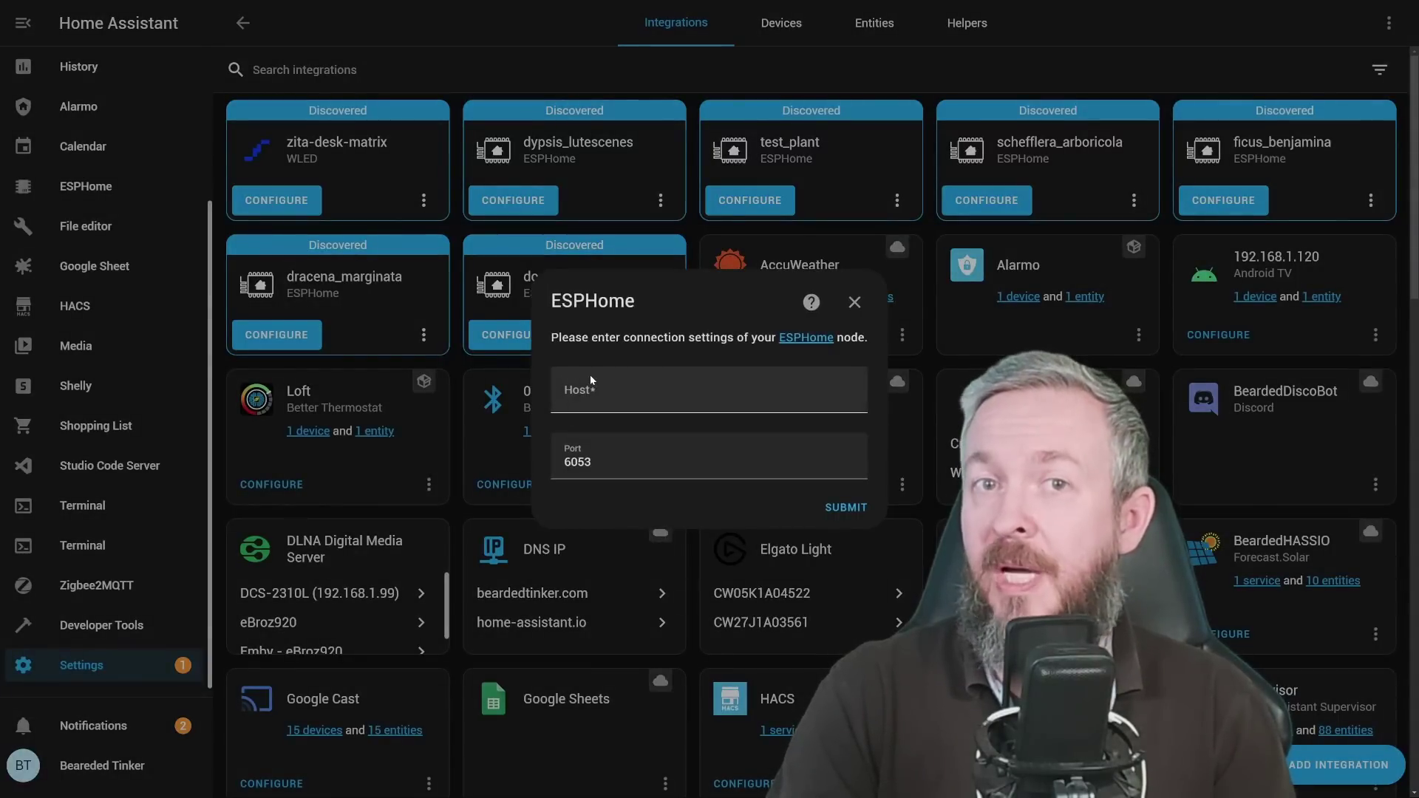
left_click(856, 301)
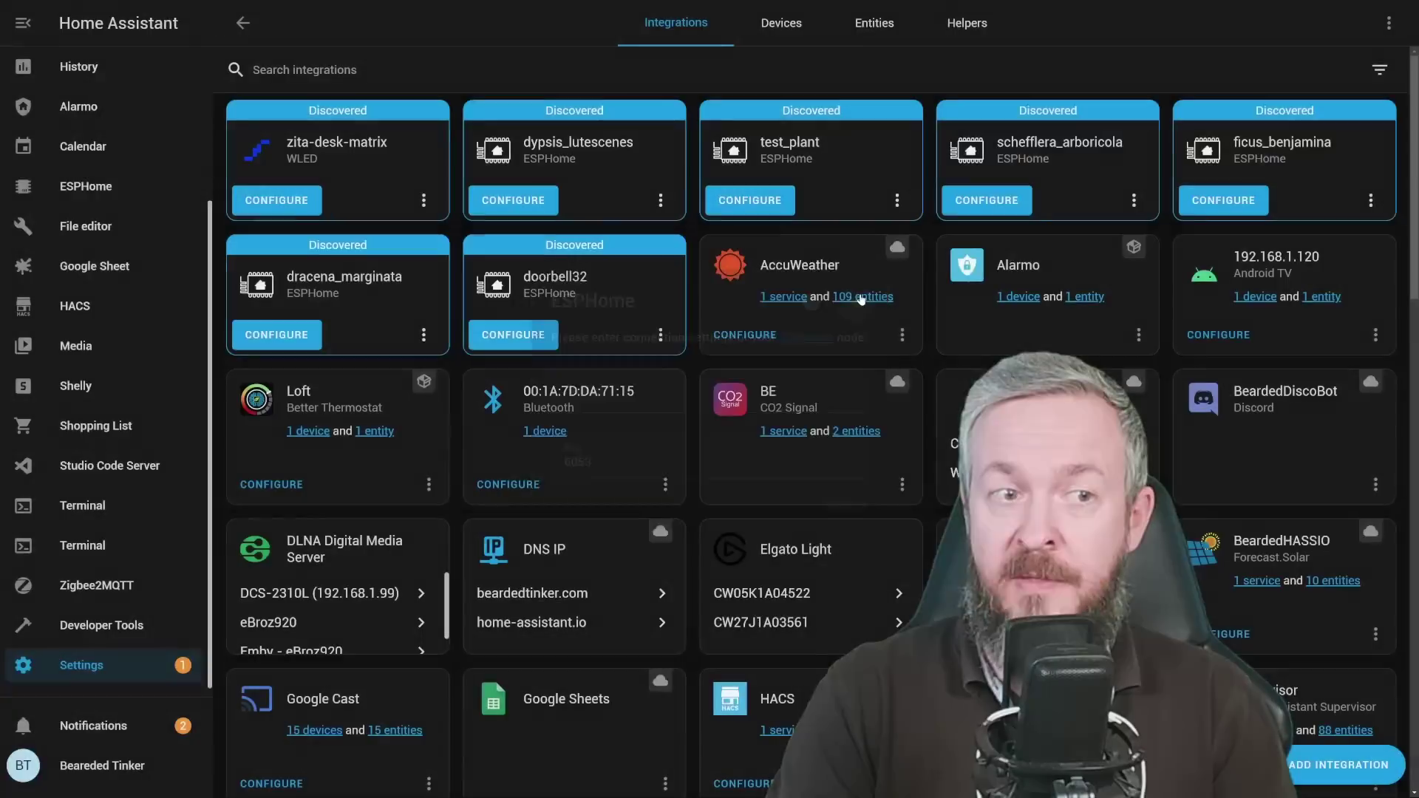
Configure the discovered doorbell32 node, assign it to the Coridor area, and finish
left_click(513, 335)
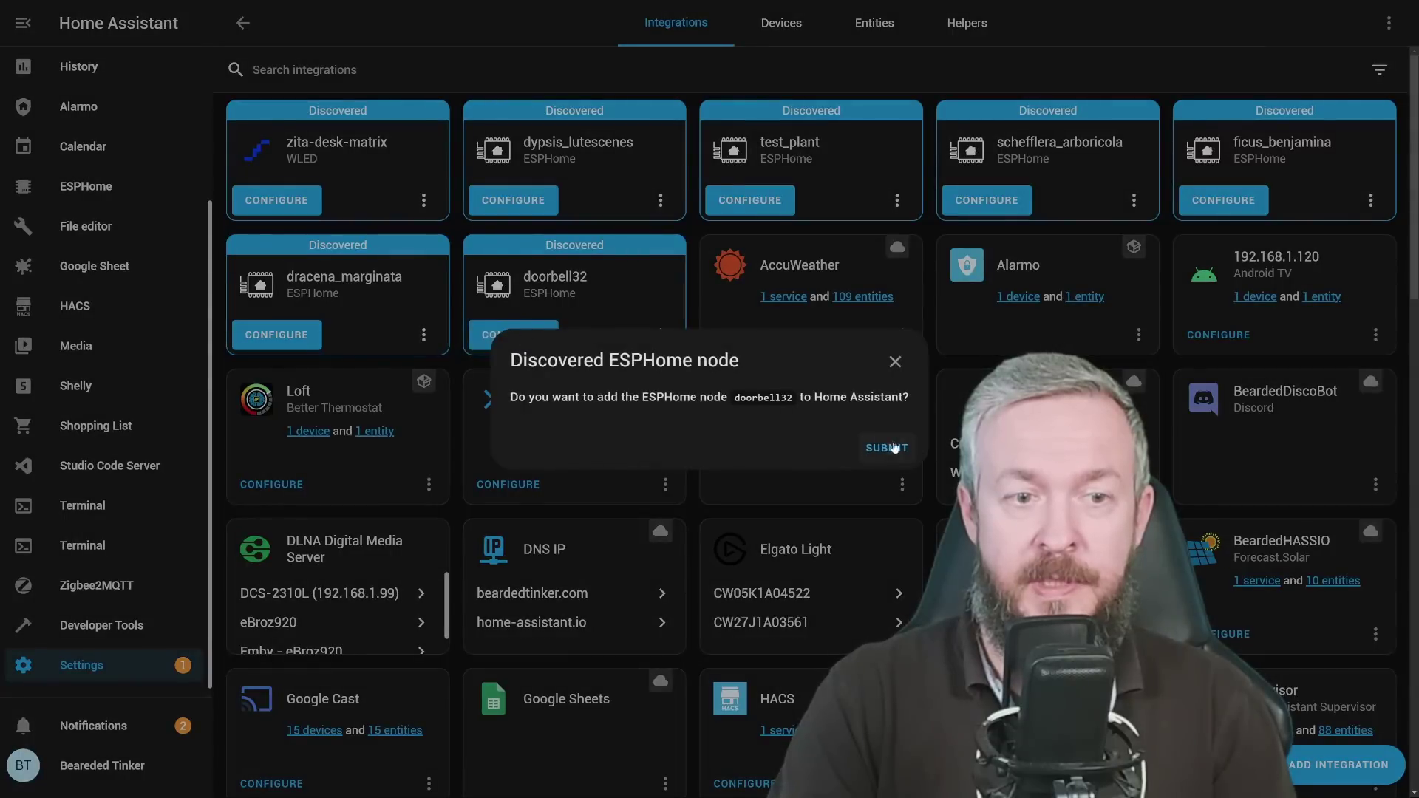
left_click(892, 447)
left_click(752, 457)
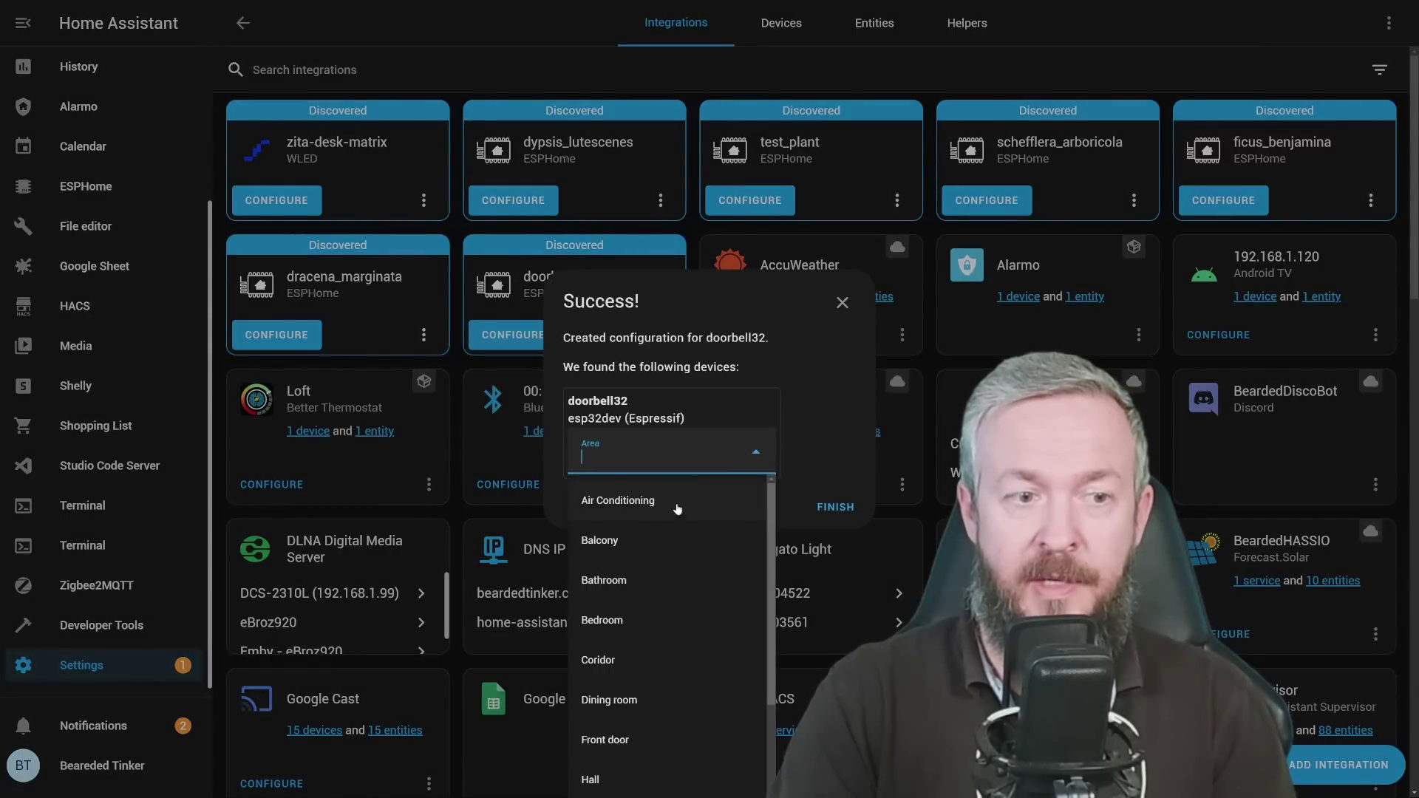
scroll(618, 599, "down", 2)
left_click(649, 536)
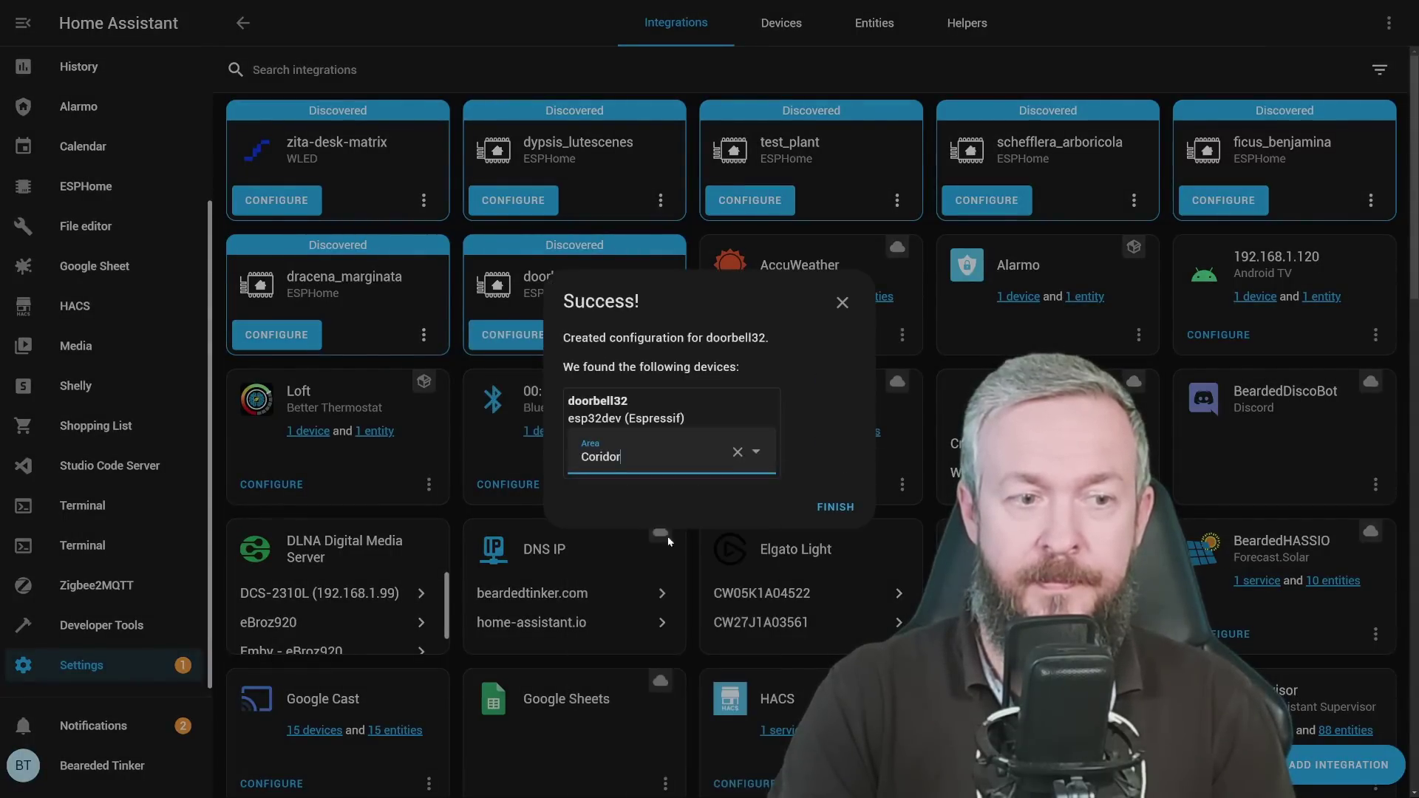
left_click(835, 510)
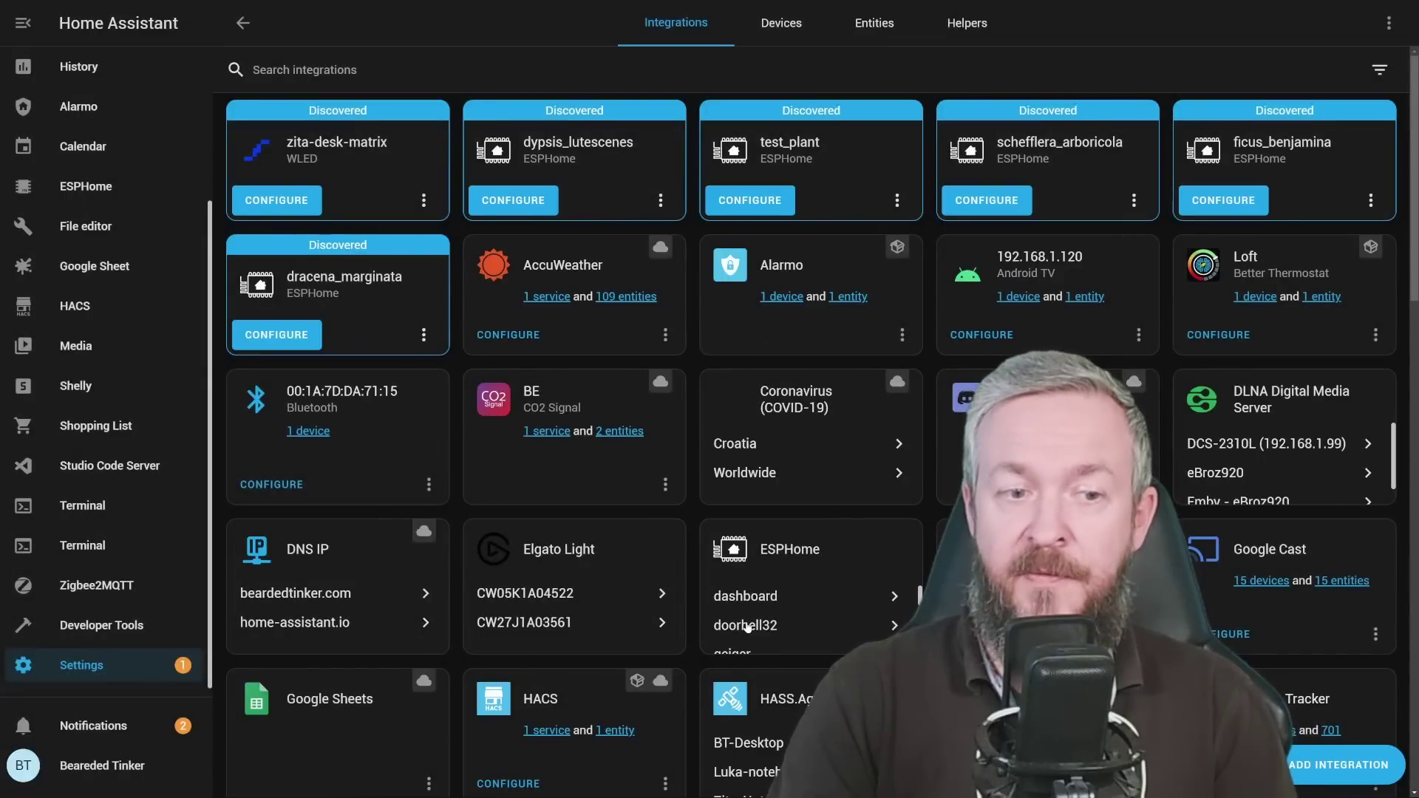
Open doorbell32's device page via its ESPHome integration entry
left_click(746, 626)
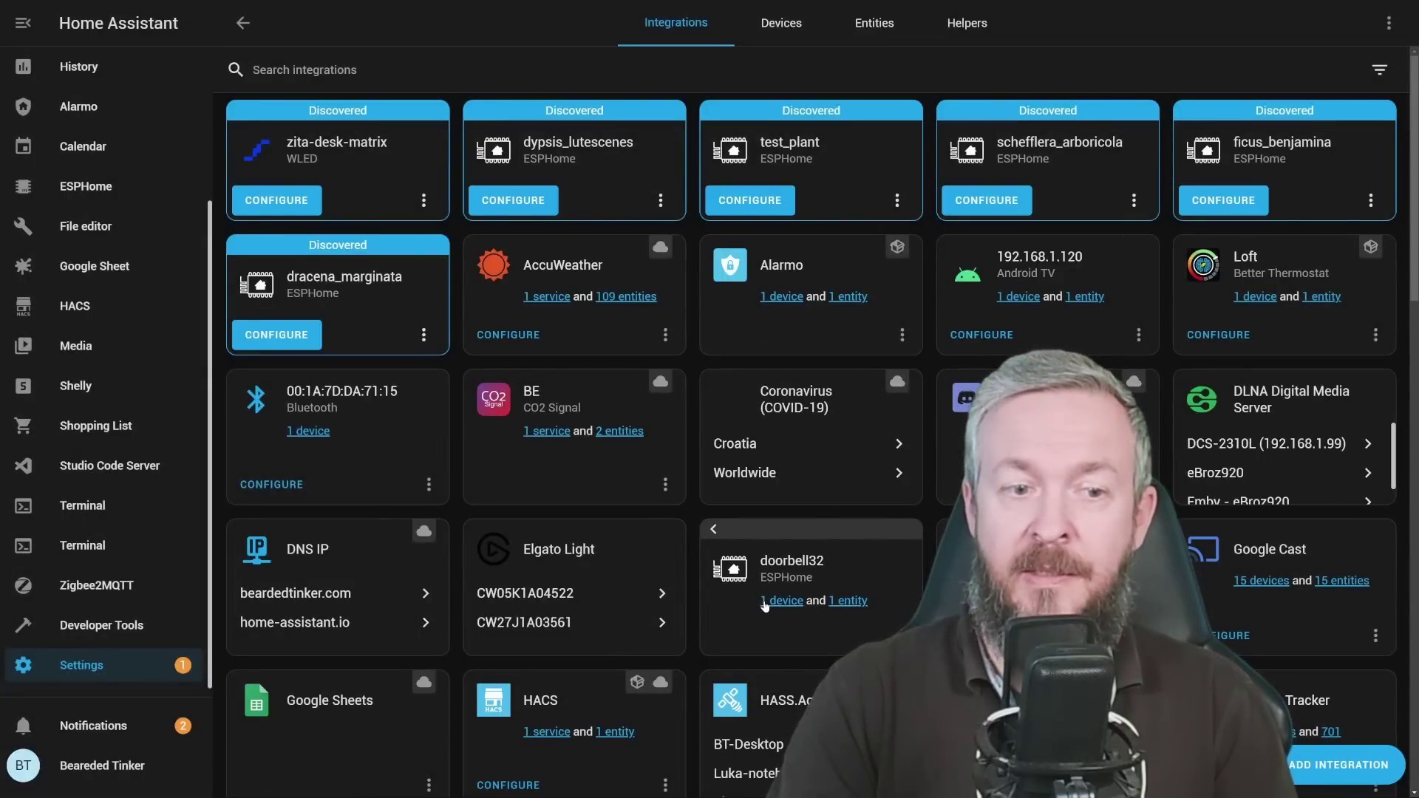
left_click(769, 601)
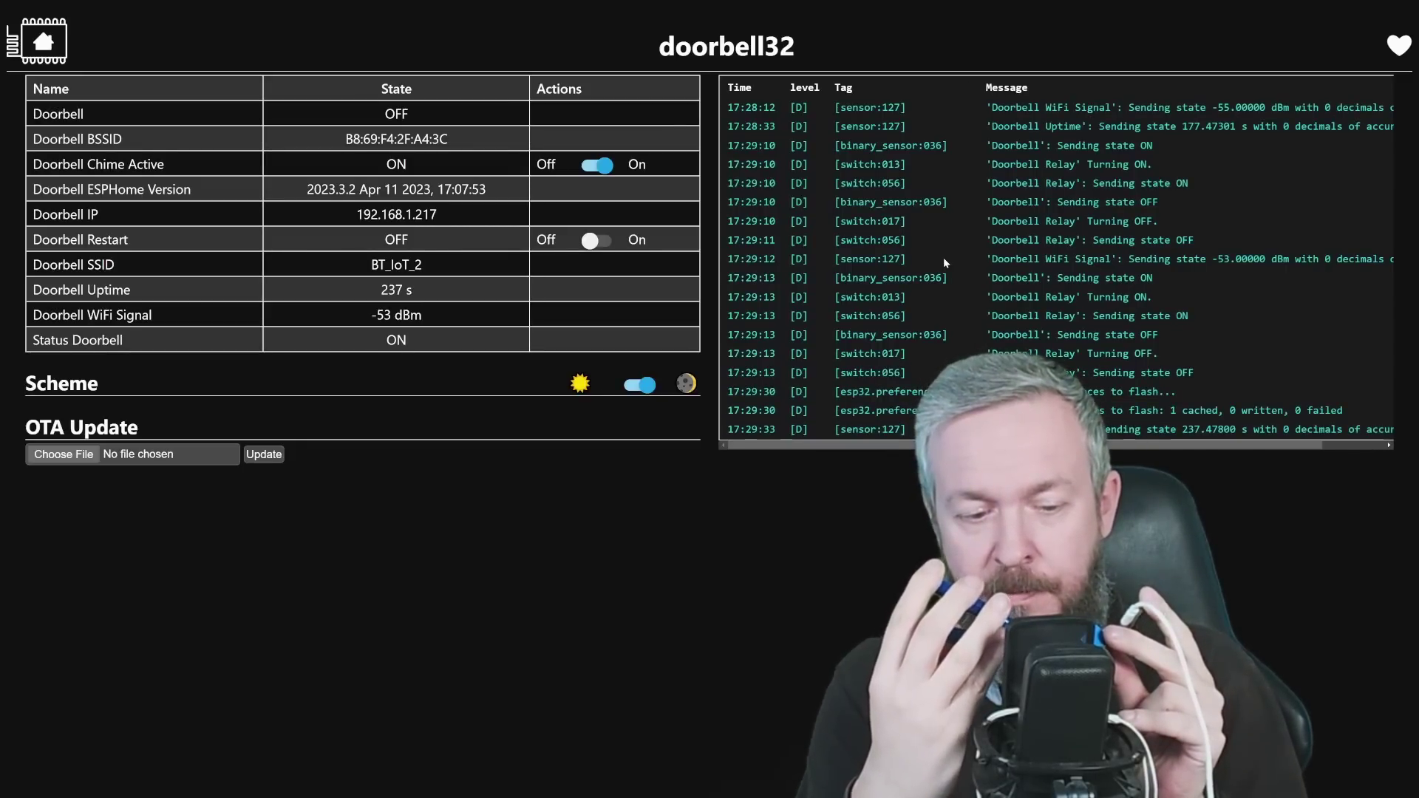
Switch Doorbell Chime Active to On in the doorbell32 web interface
left_click(594, 165)
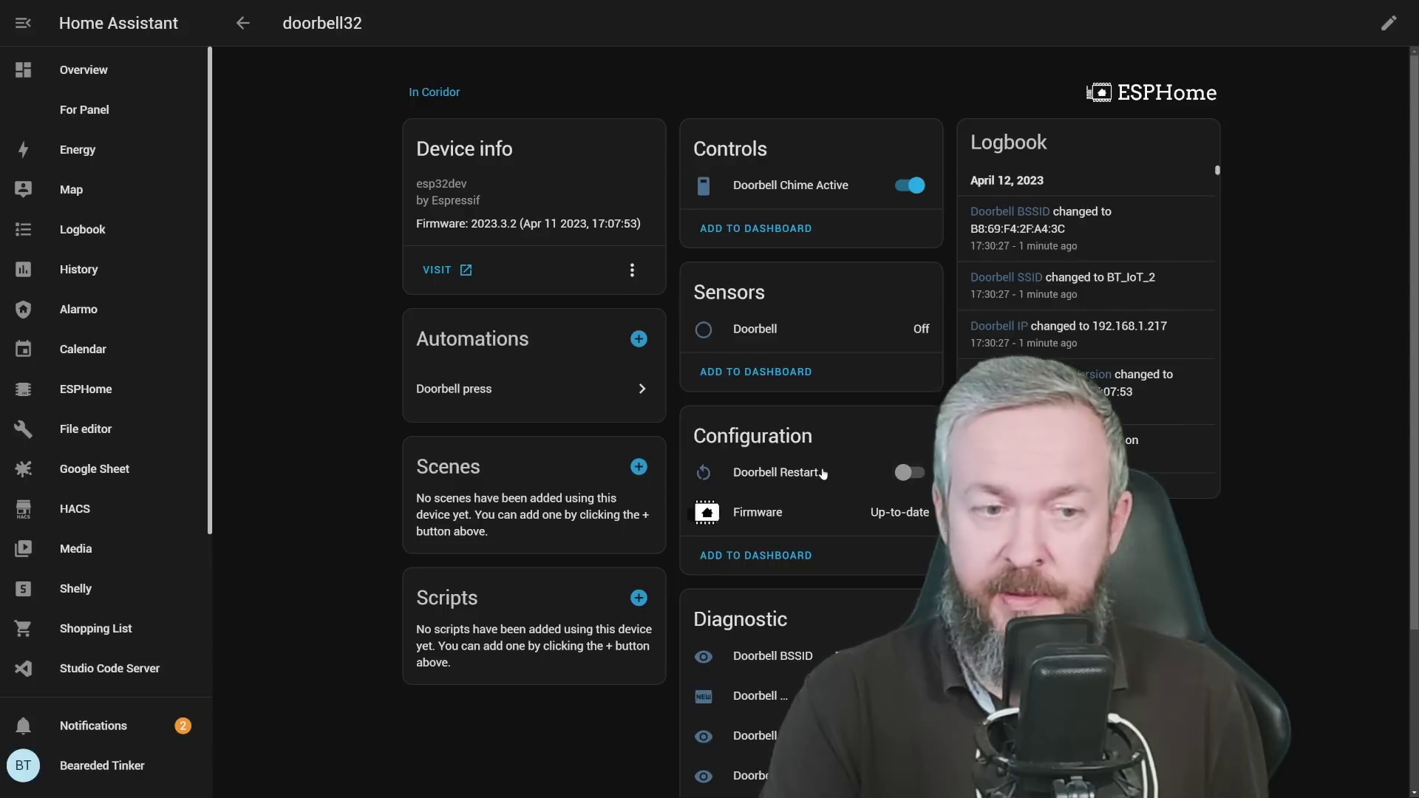
scroll(812, 471, "down", 3)
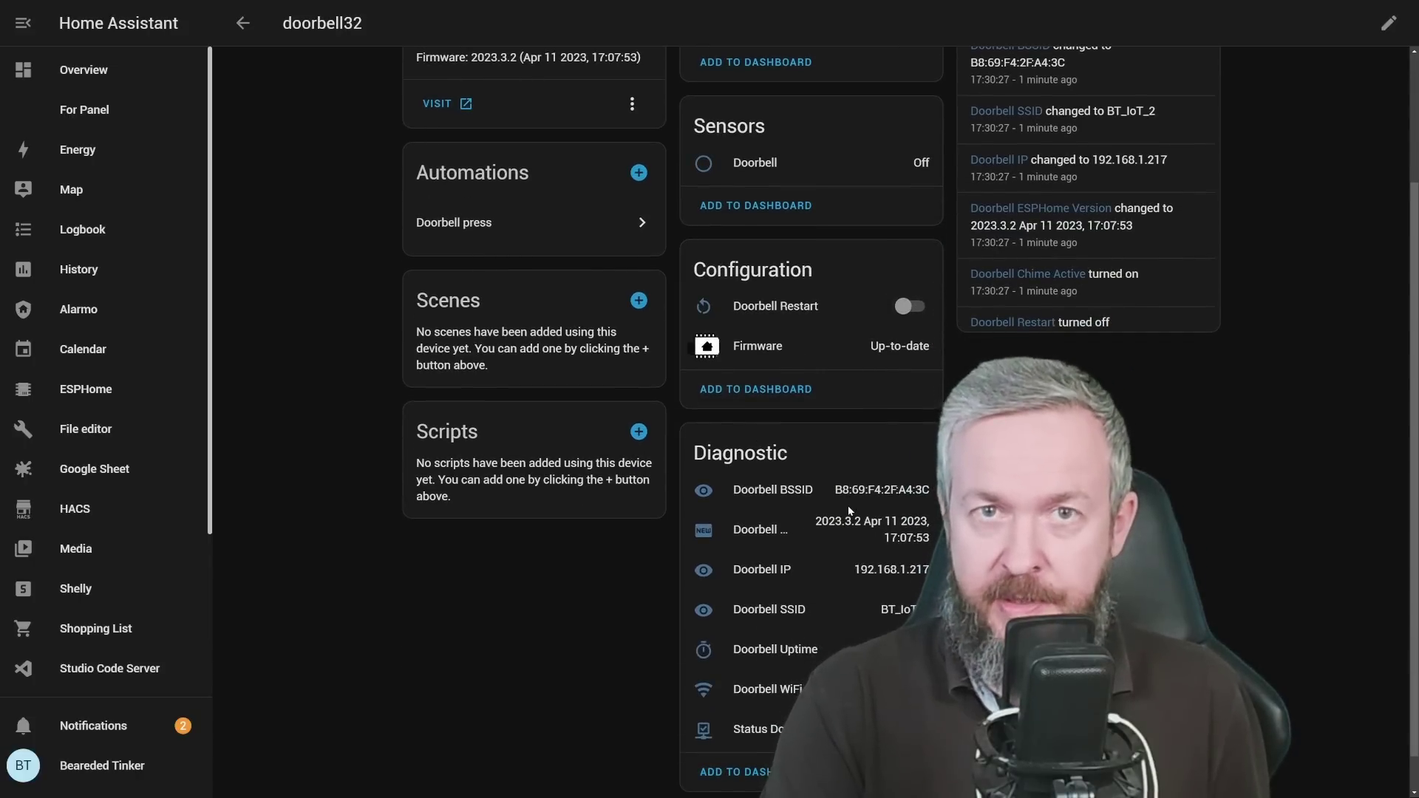
scroll(849, 506, "up", 3)
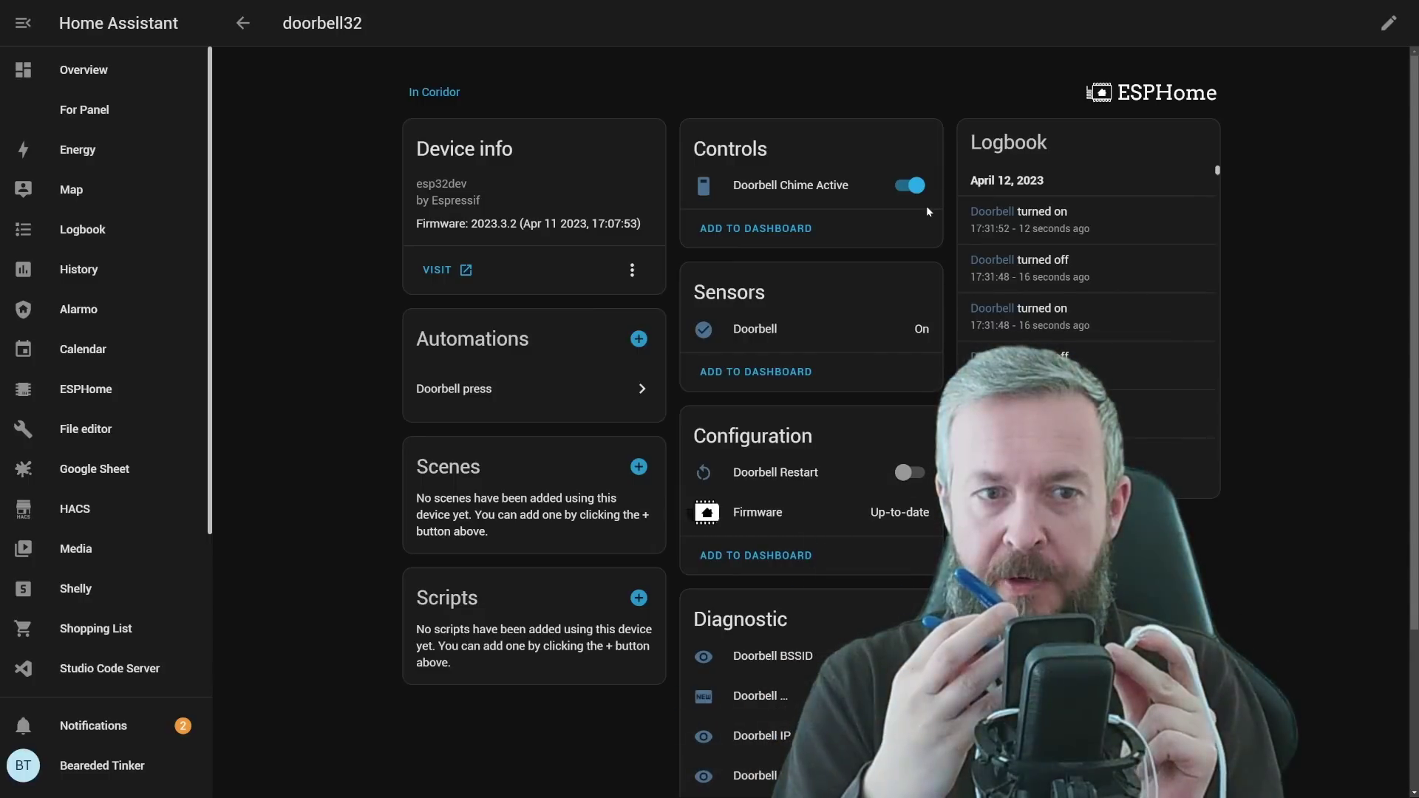
Turn doorbell32's Doorbell Chime Active toggle off on the device page
left_click(907, 186)
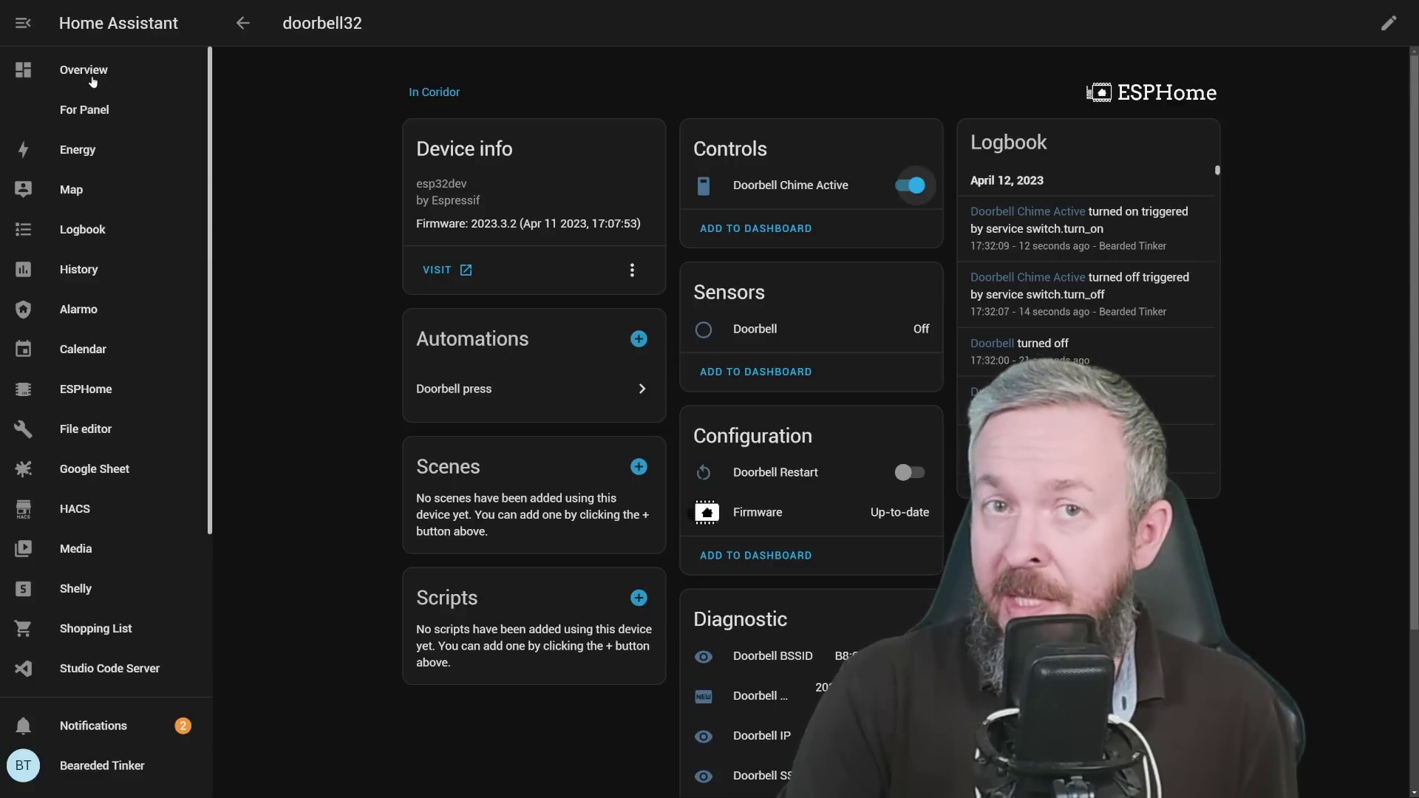
scroll(137, 650, "down", 3)
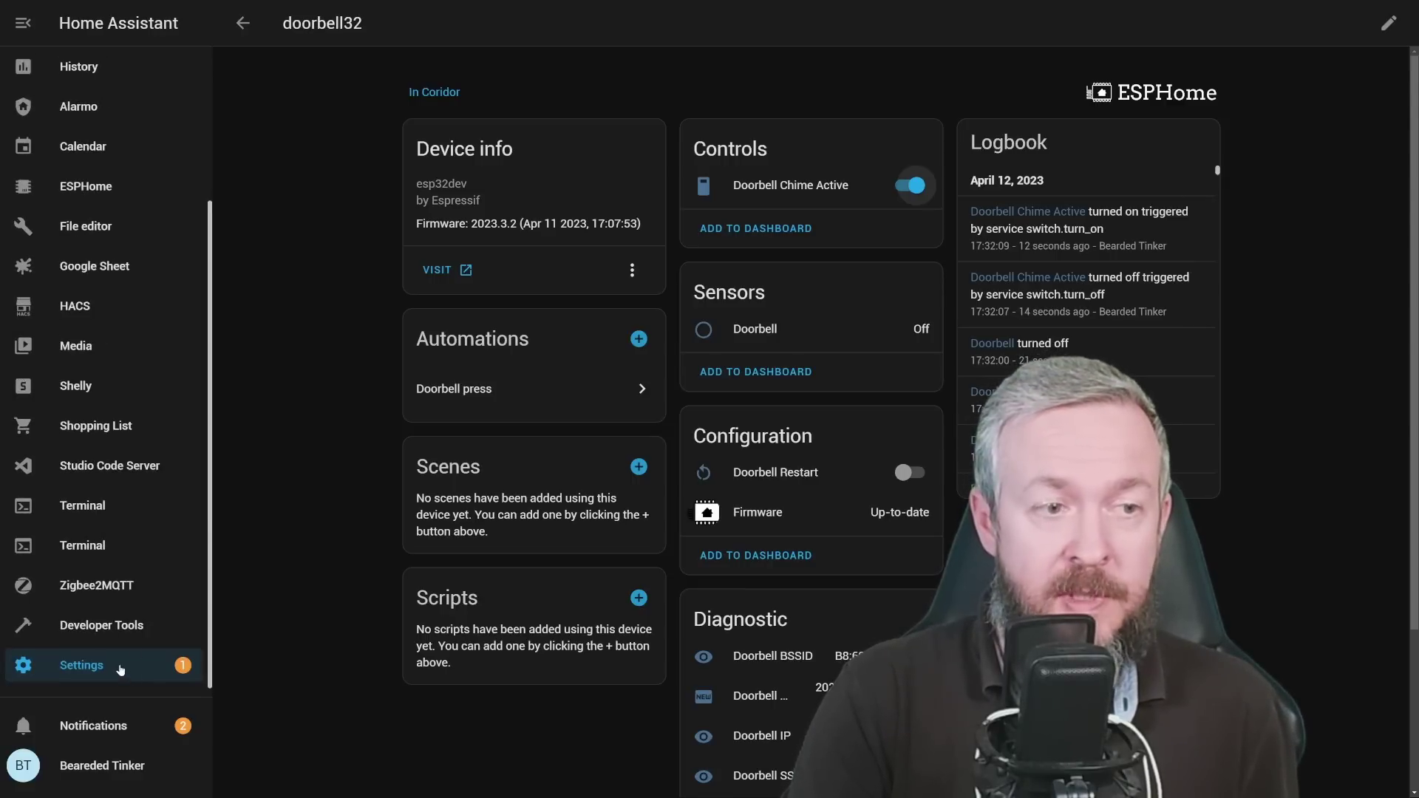
Open the 'Doorbell press' automation editor from Settings
left_click(121, 670)
left_click(723, 343)
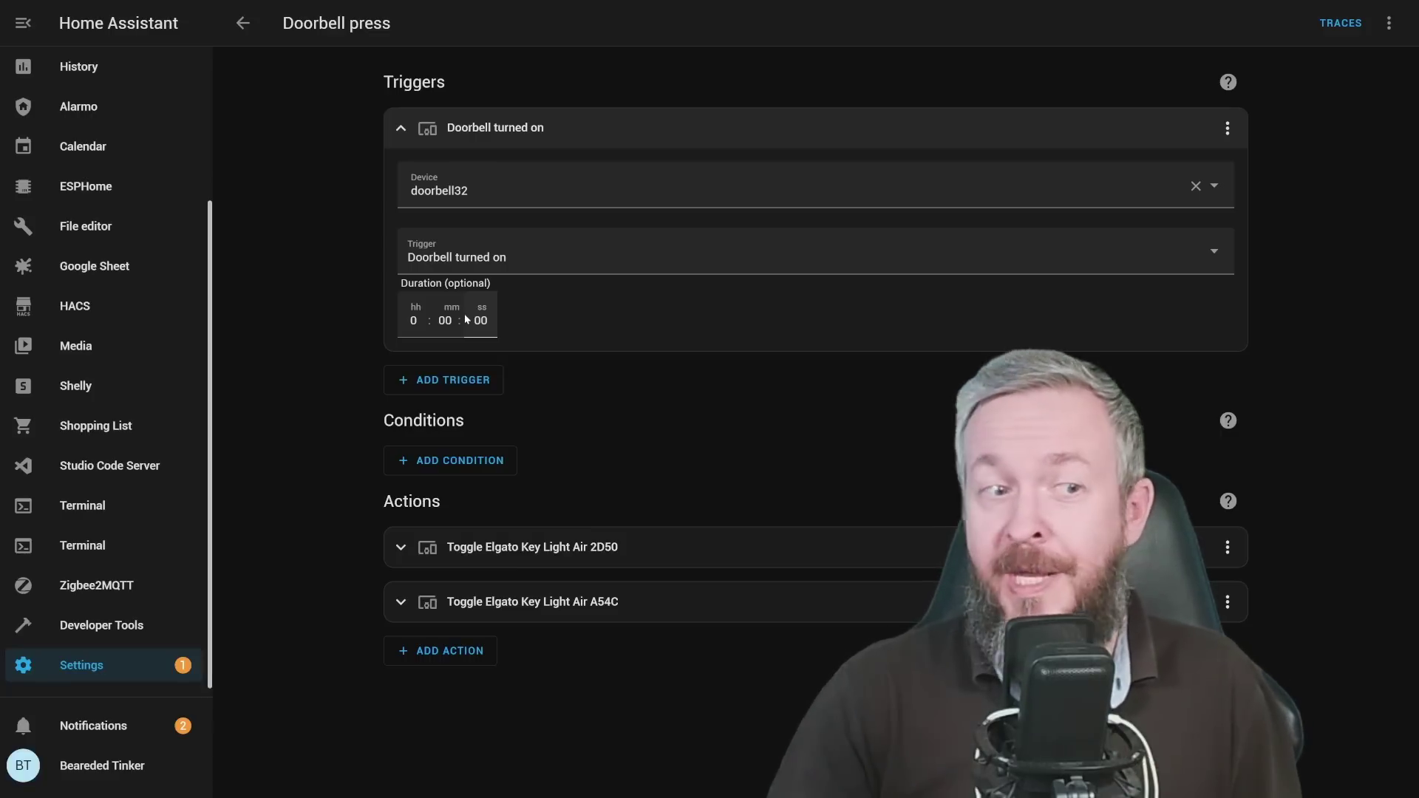
Add a device condition to the automation using doorbell32
left_click(478, 461)
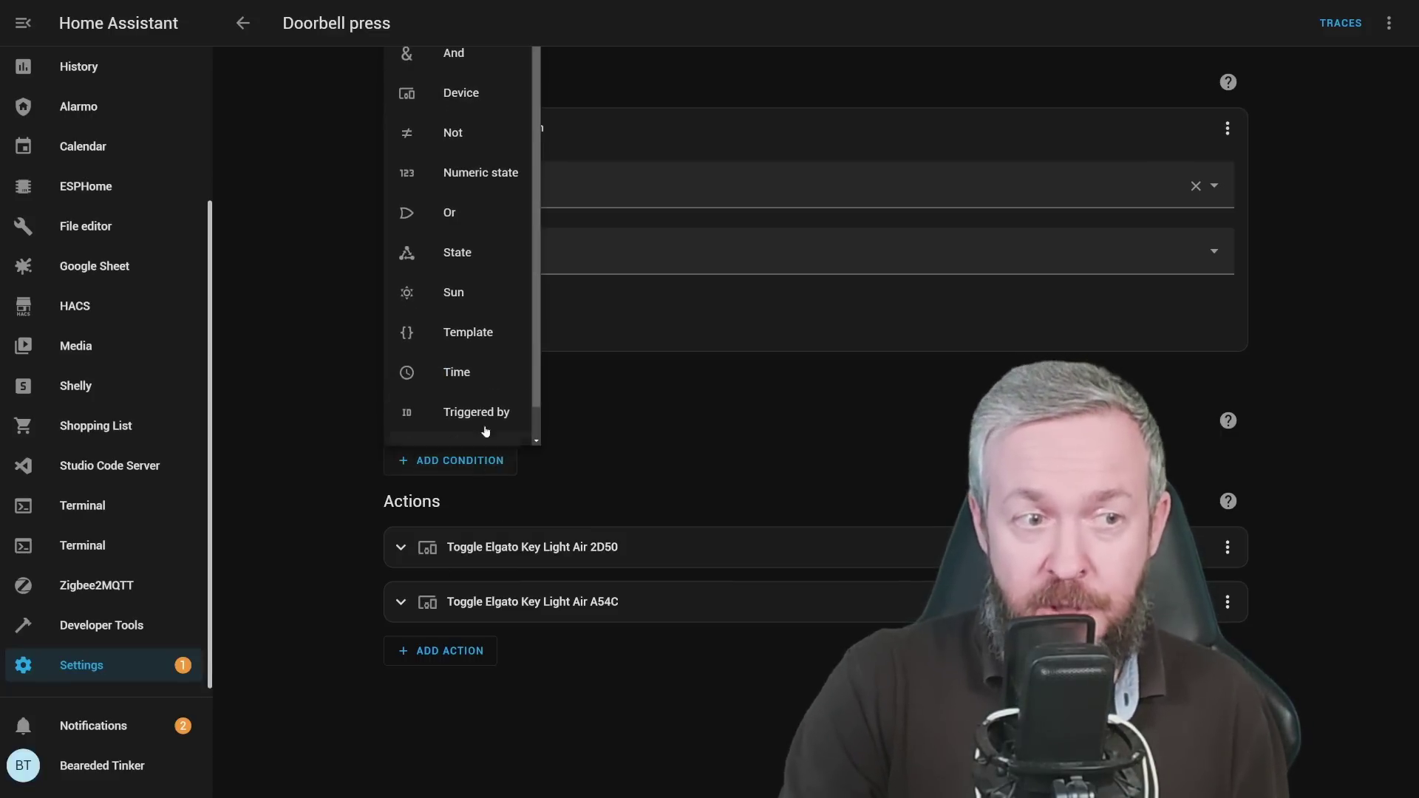
left_click(474, 97)
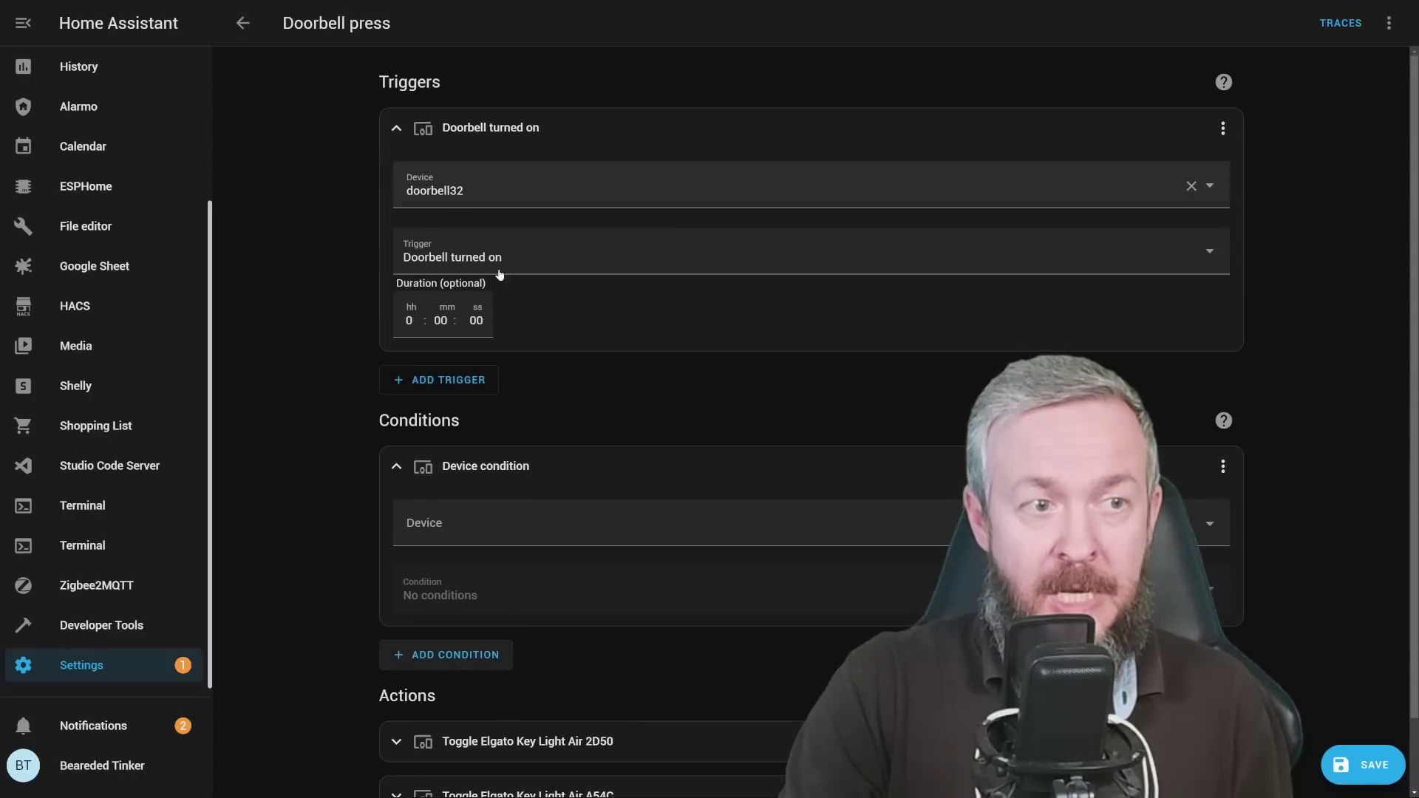
left_click(516, 521)
type("door")
left_click(455, 756)
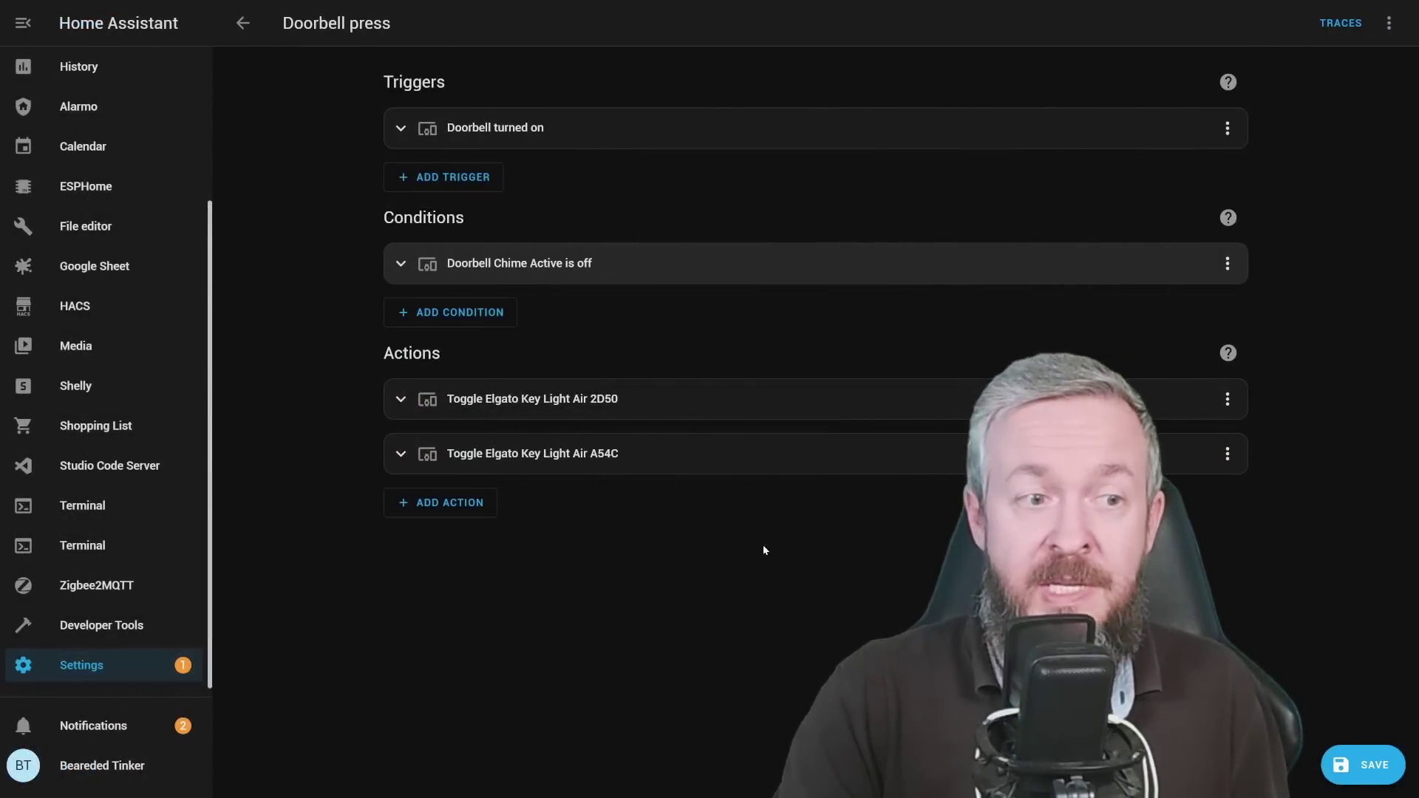
Expand the Elgato Key Light Air 2D50 action and list the A54C light's available actions
left_click(402, 405)
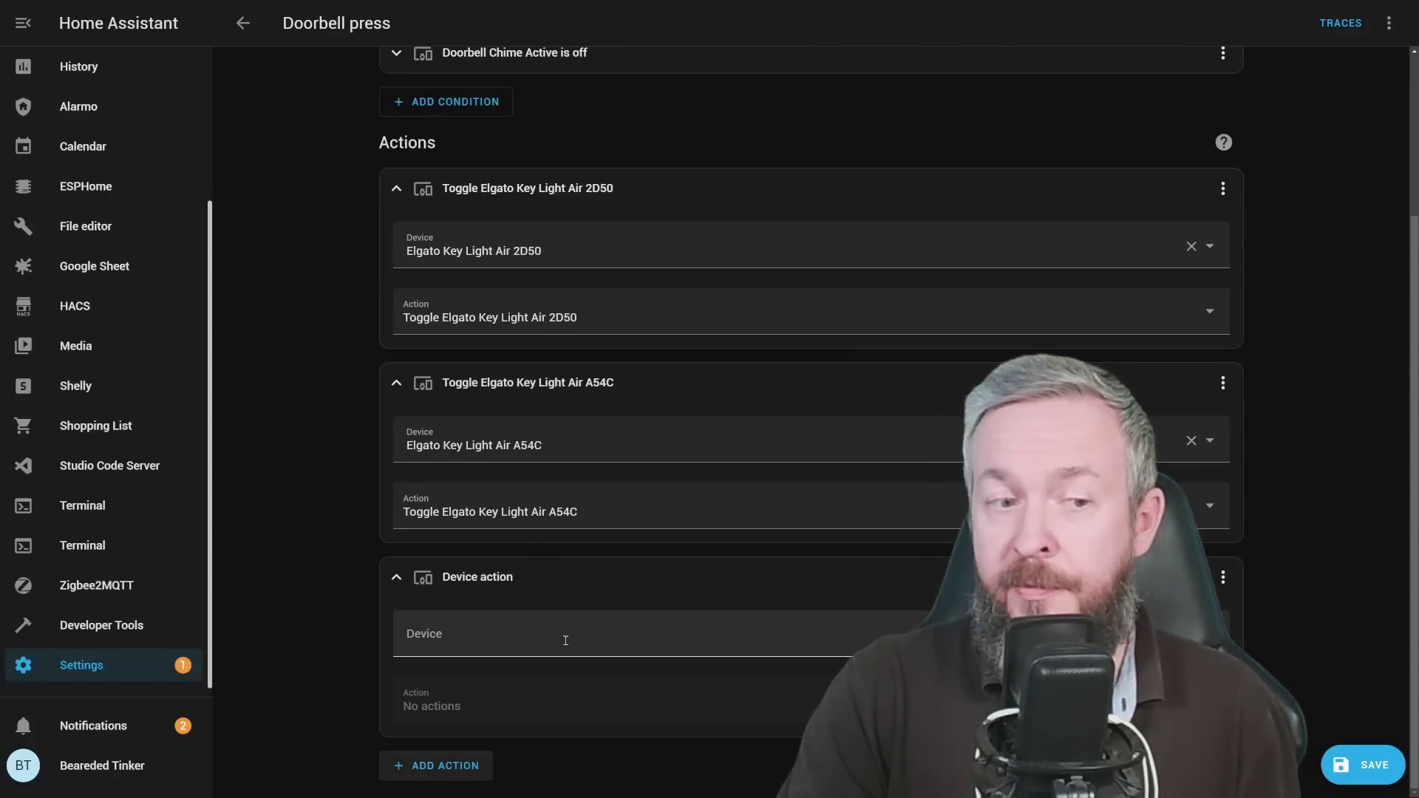
left_click(570, 639)
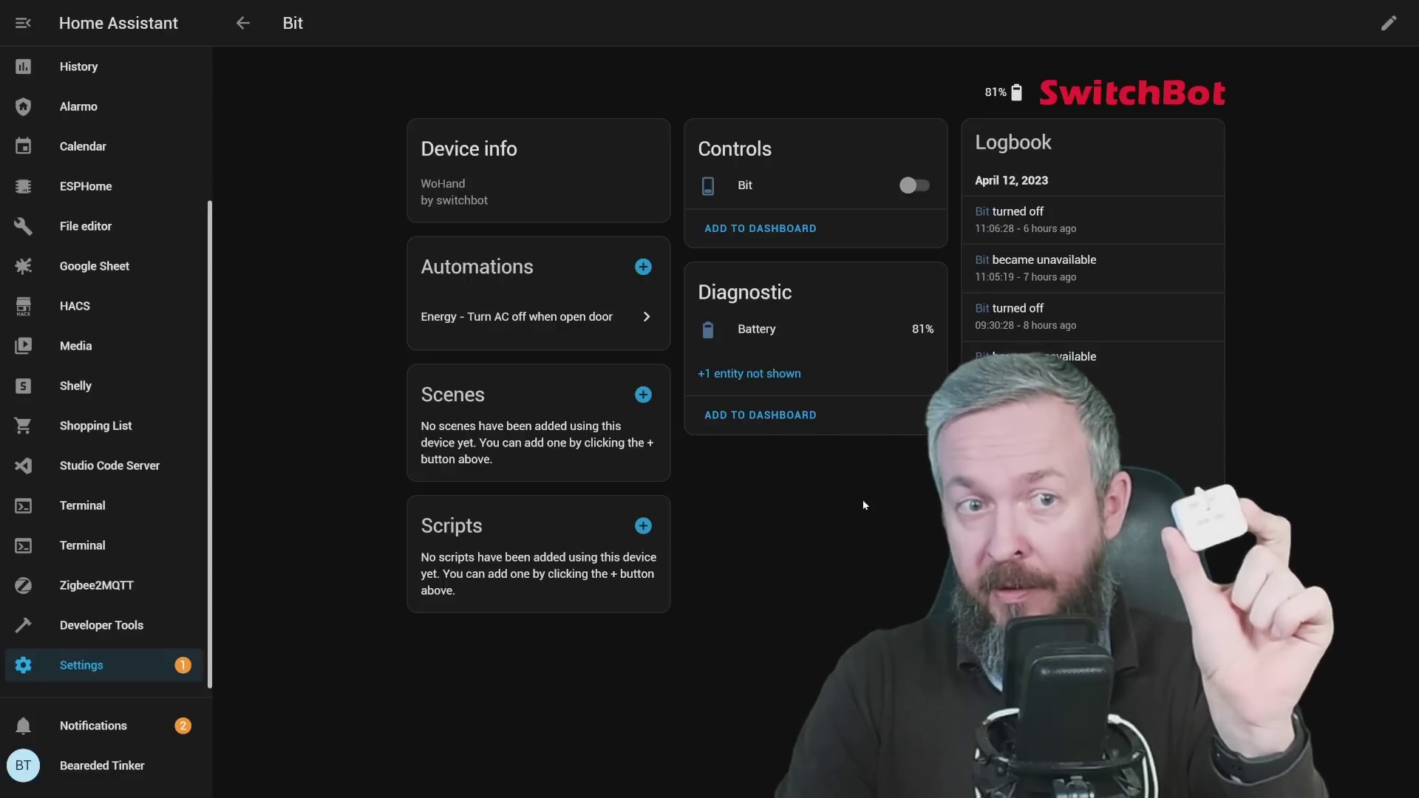
Switch on the SwitchBot Bit using its Controls toggle on the device page
left_click(917, 188)
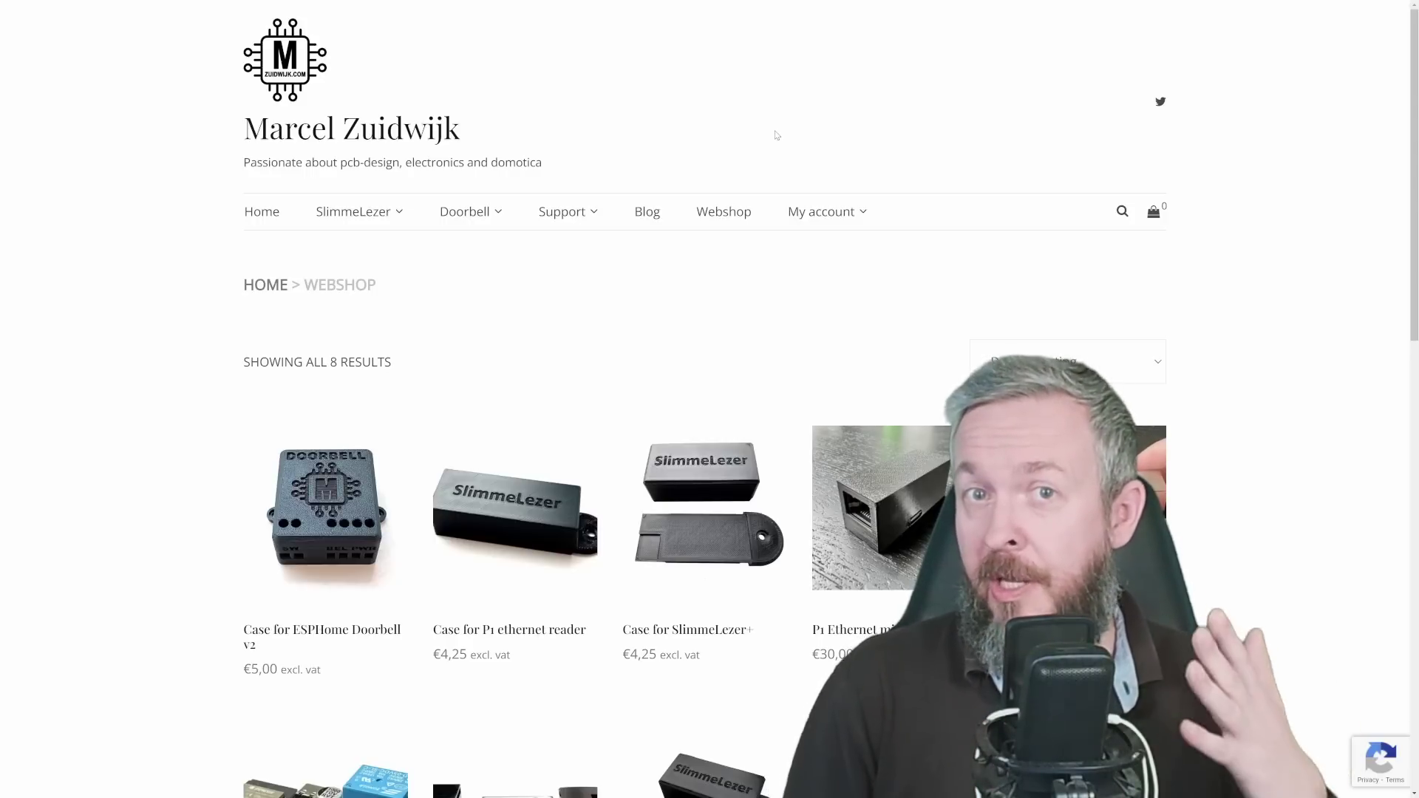
scroll(776, 133, "down", 2)
scroll(754, 155, "down", 2)
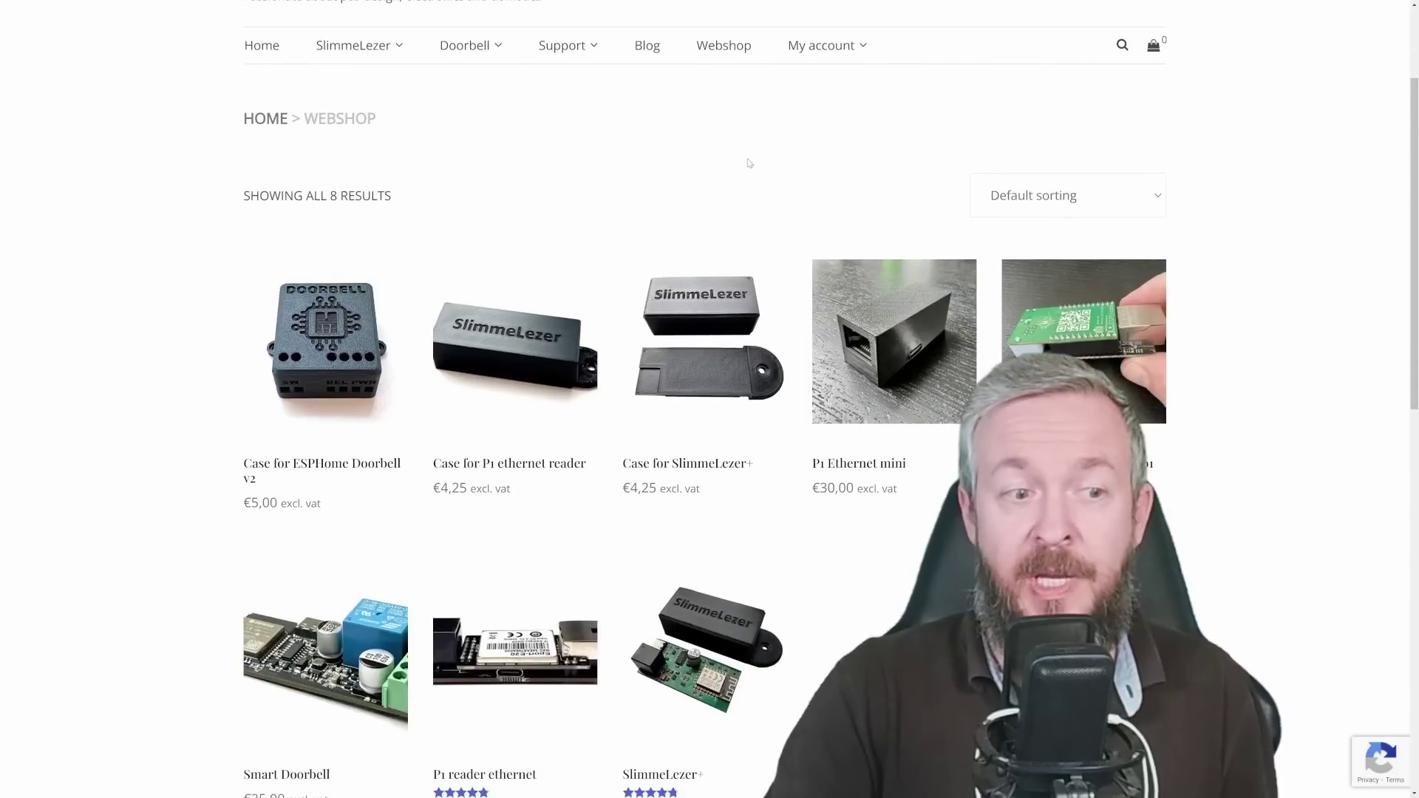
scroll(721, 189, "down", 2)
scroll(732, 320, "down", 1)
scroll(733, 321, "up", 1)
scroll(732, 320, "up", 1)
scroll(733, 320, "up", 3)
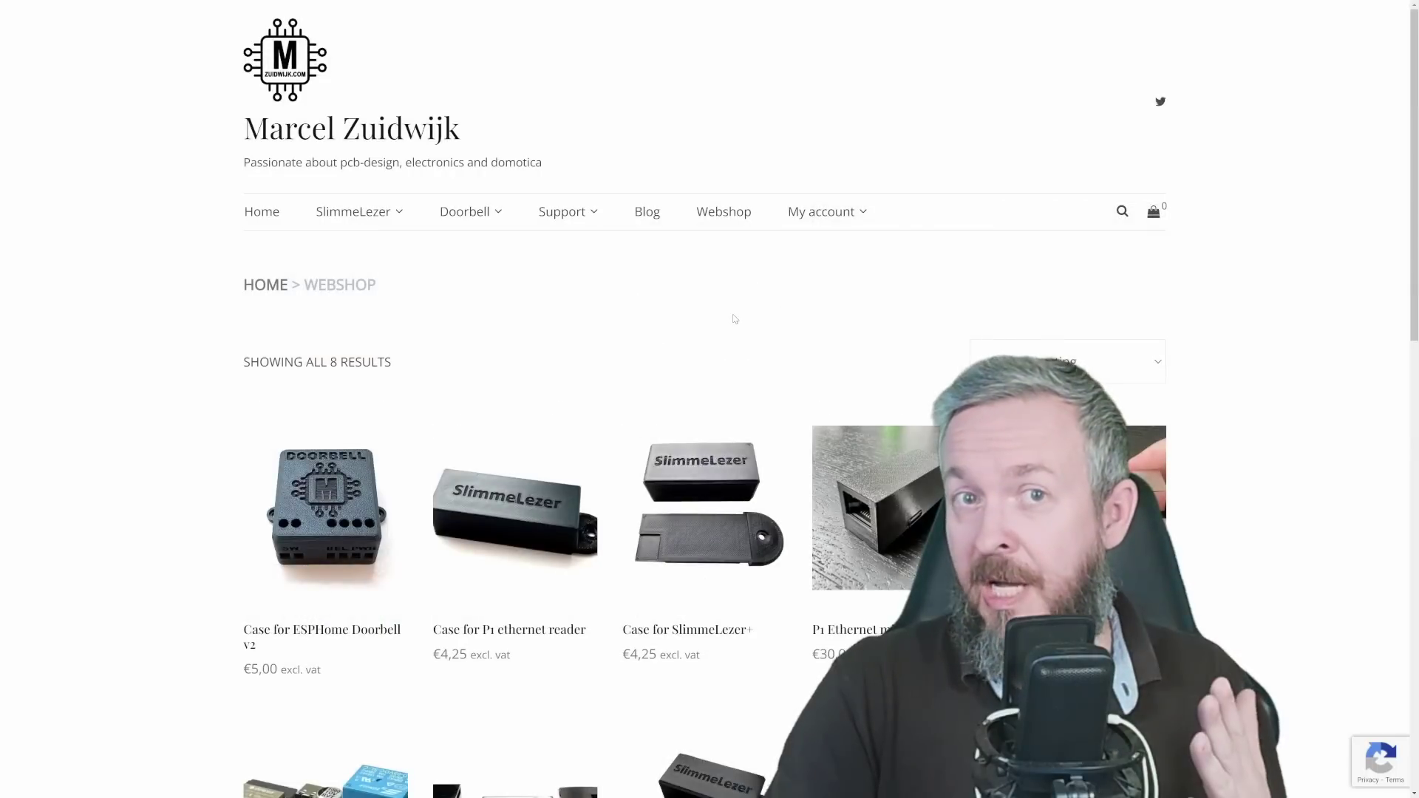